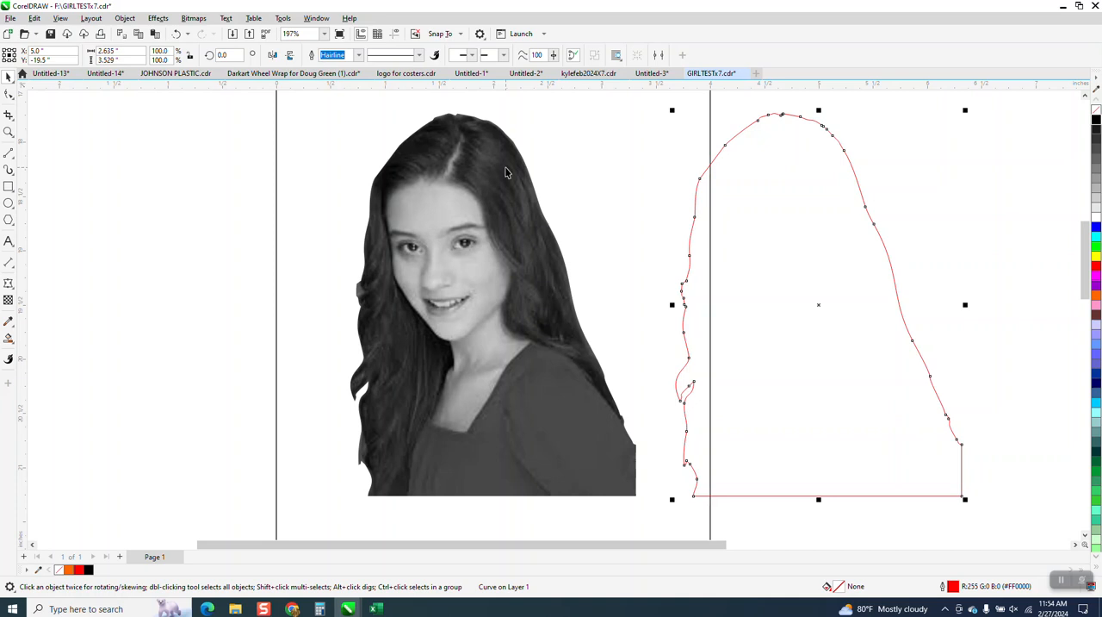
Step: Shift the red contour curve 3 inches left so it lies on the edge of the portrait, and deselect it
key(Left)
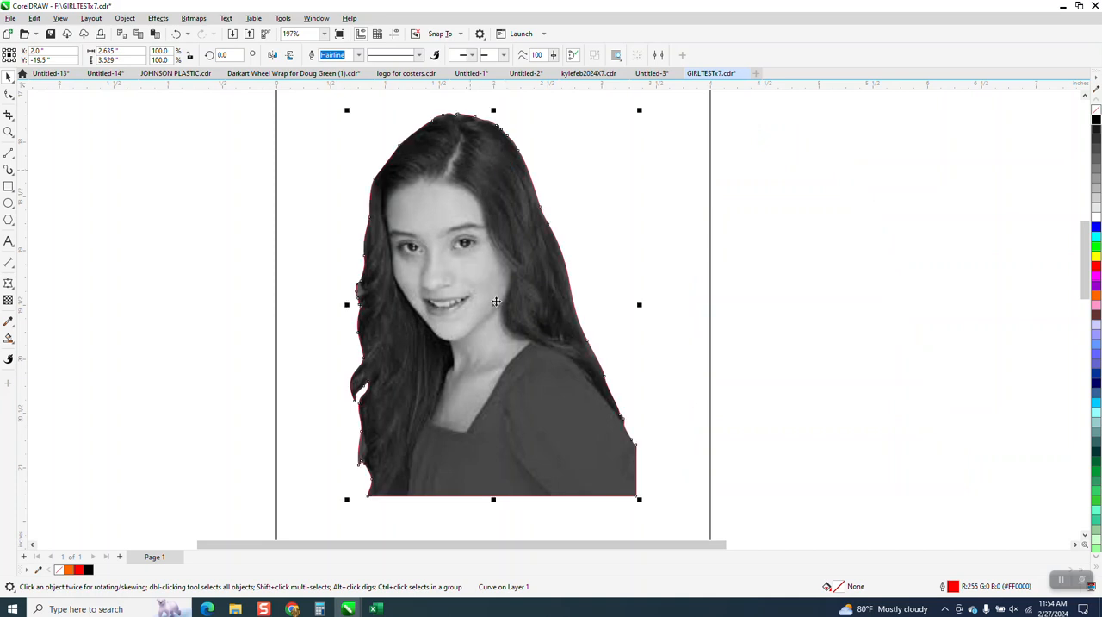
scroll(495, 303, down, 1)
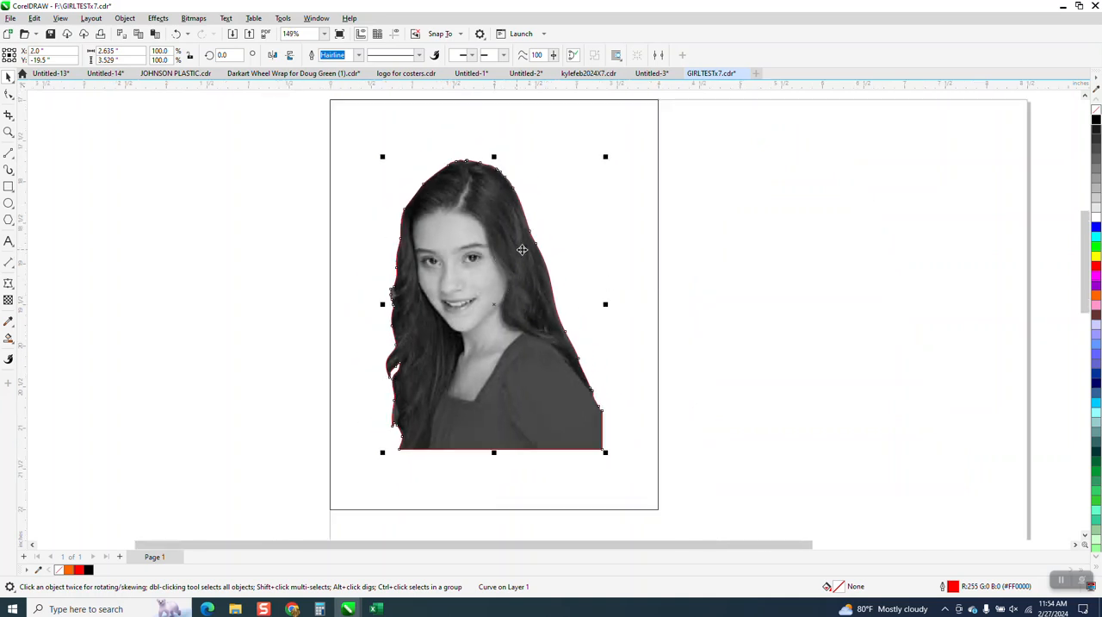
key(Right)
key(Left)
click(284, 272)
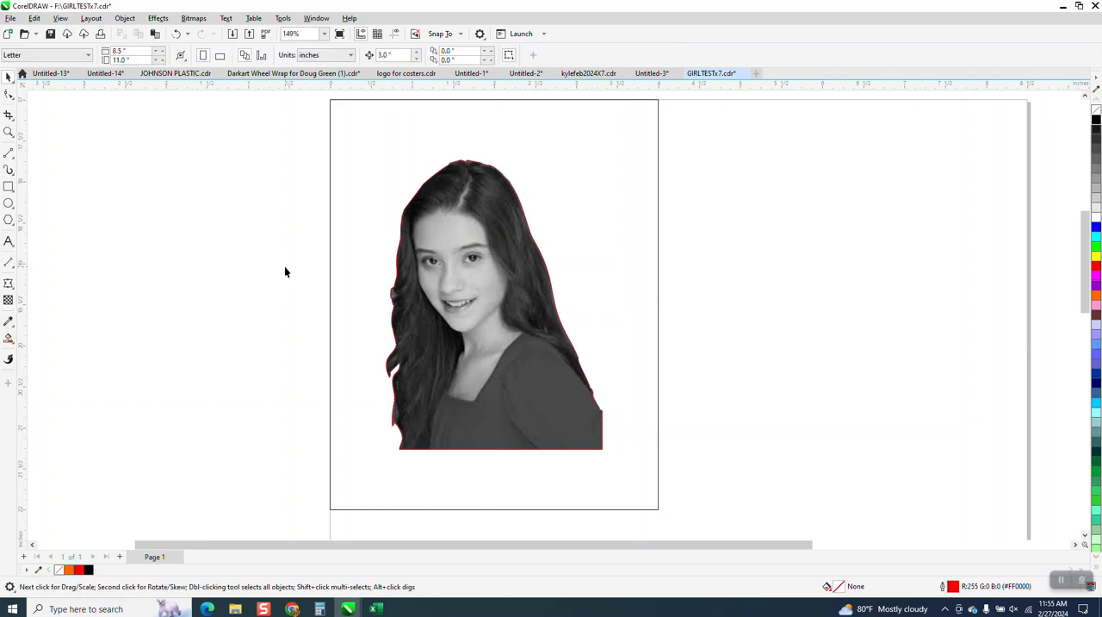
Step: Examine the rectangle framing the portrait and its upper-left corner up close
scroll(371, 275, down, 1)
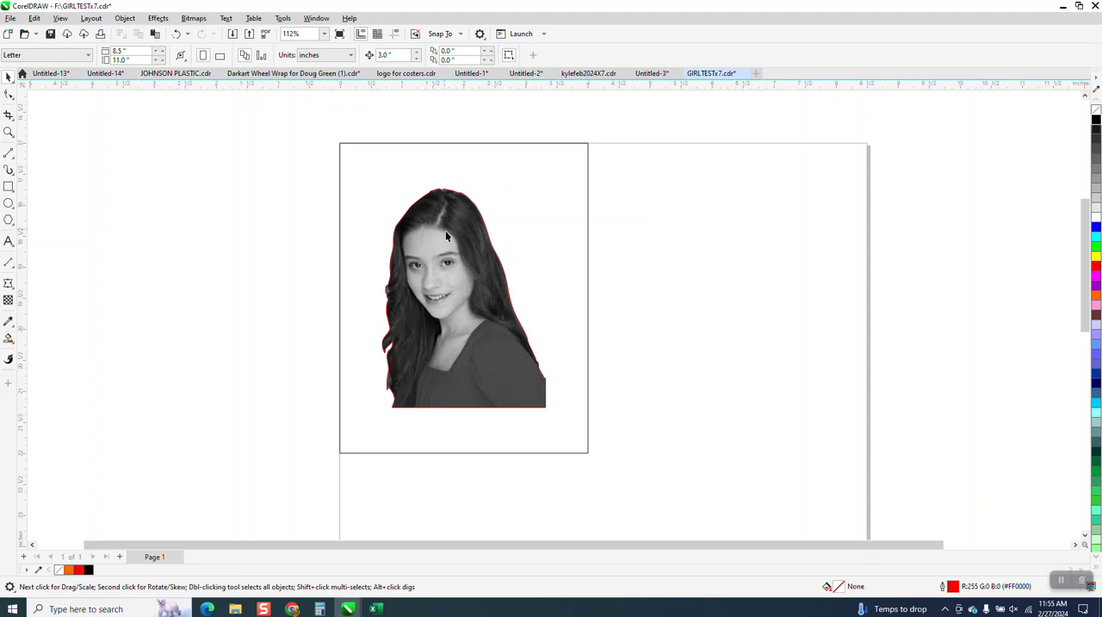
click(443, 144)
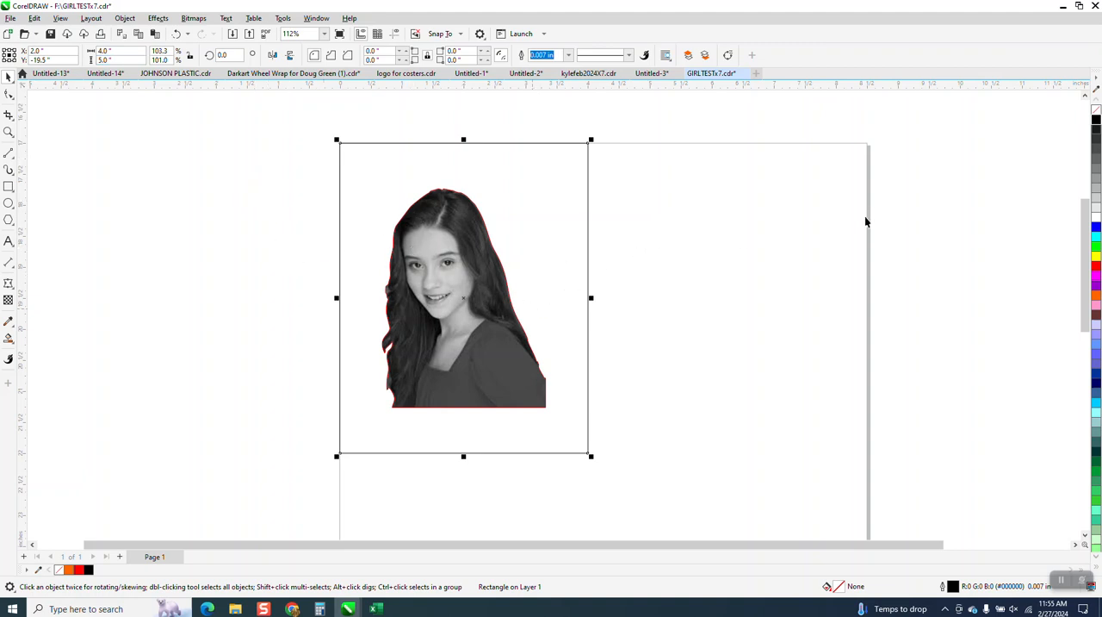
click(371, 123)
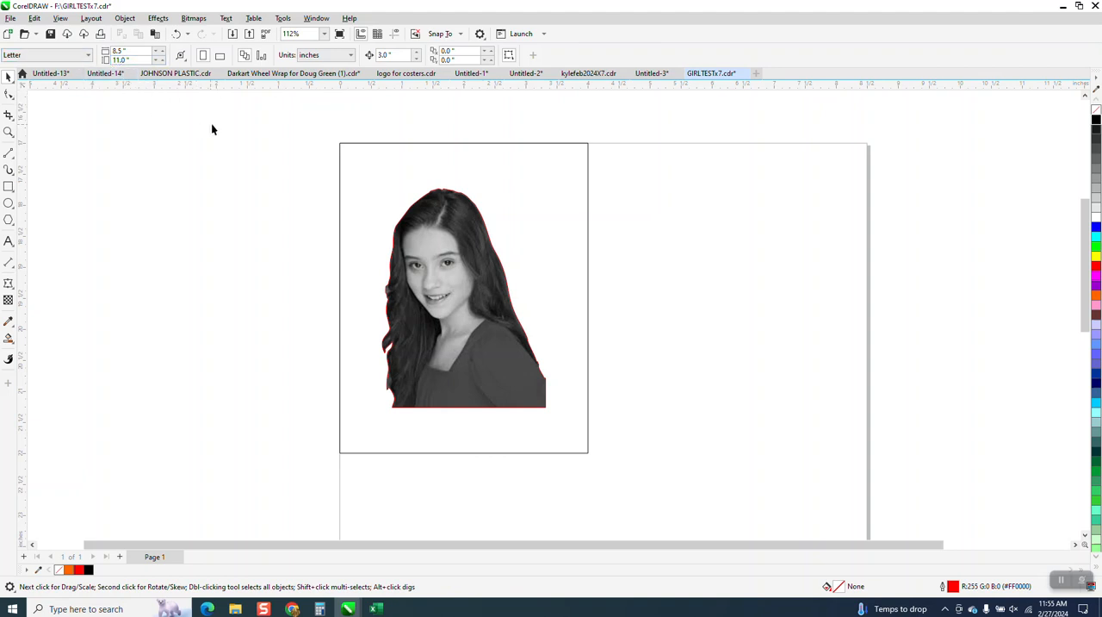
click(364, 155)
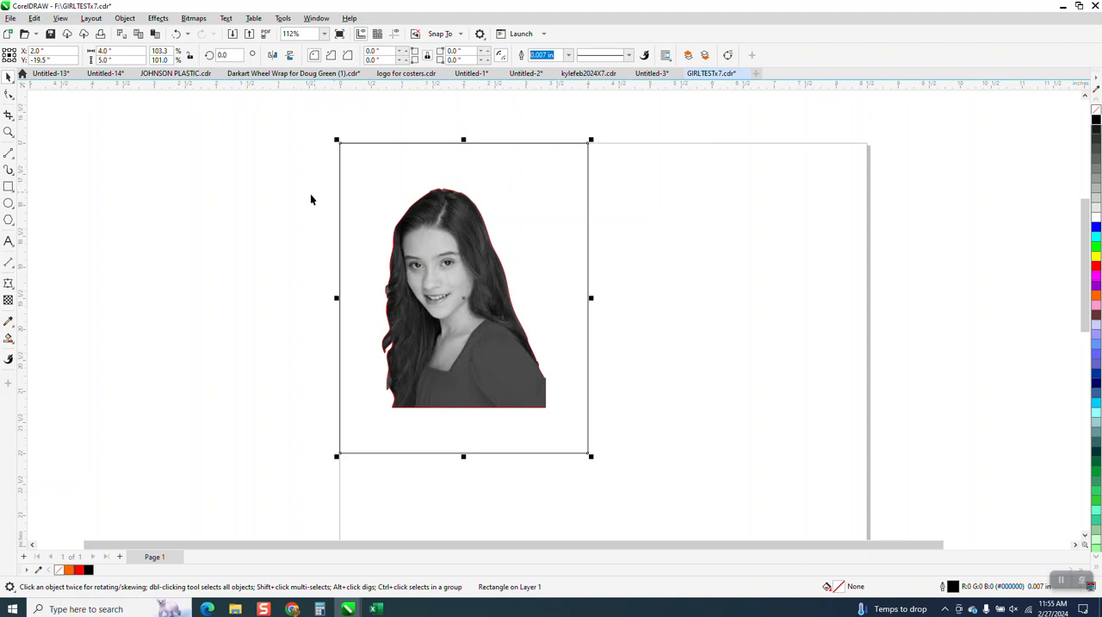
click(8, 131)
drag(313, 136, 418, 185)
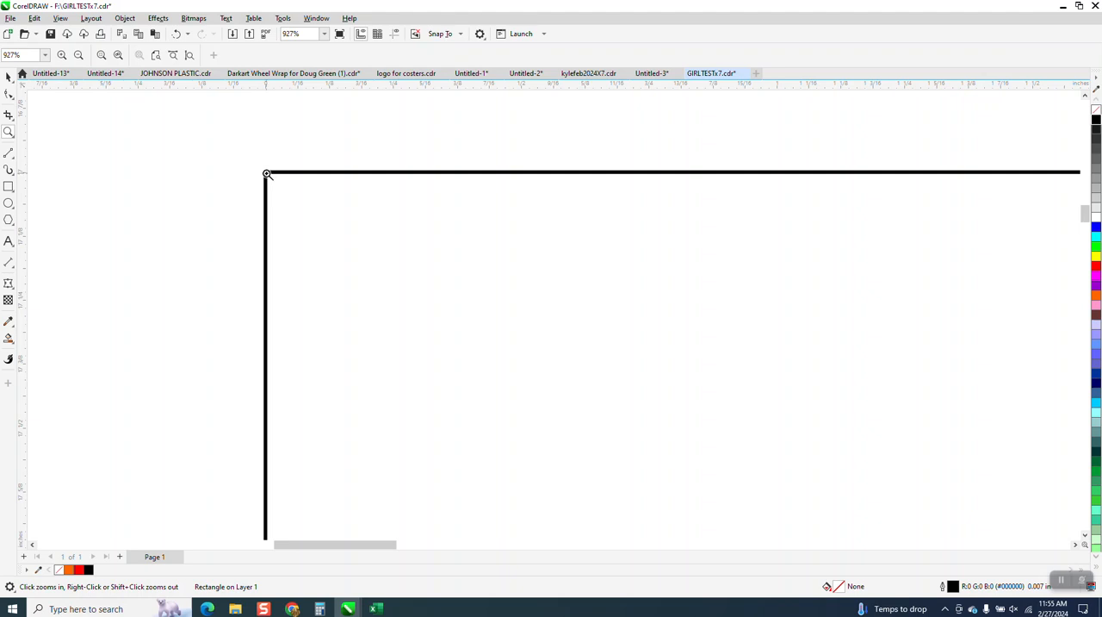
scroll(267, 174, down, 4)
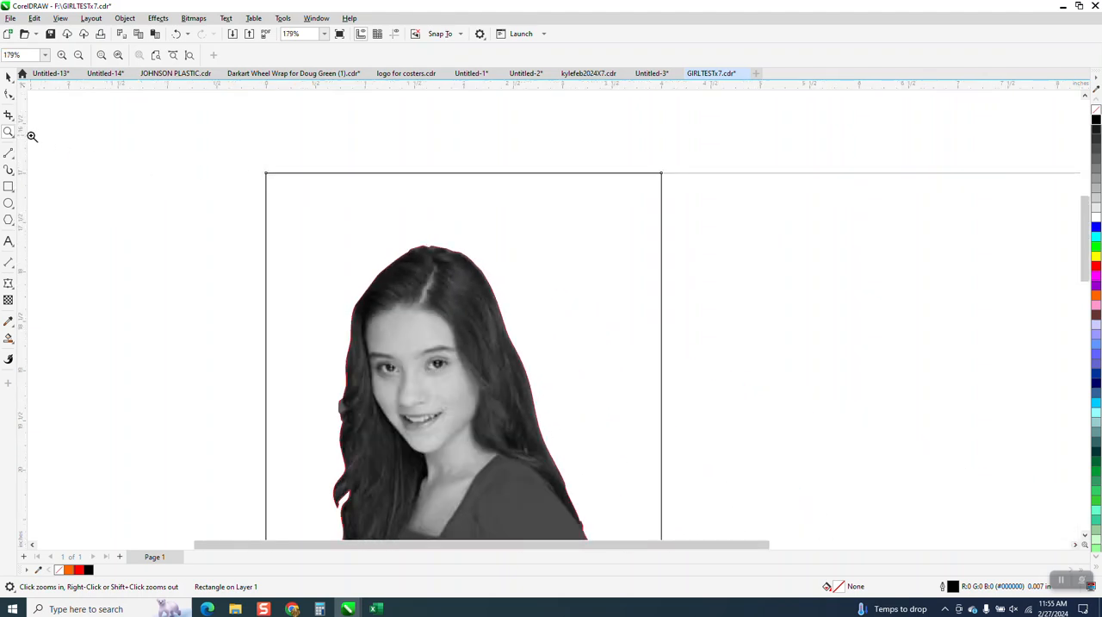
Step: Draw a circle about 0.029 inch across inside the rectangle's upper-left corner and give it a black 0.007 in outline
click(8, 204)
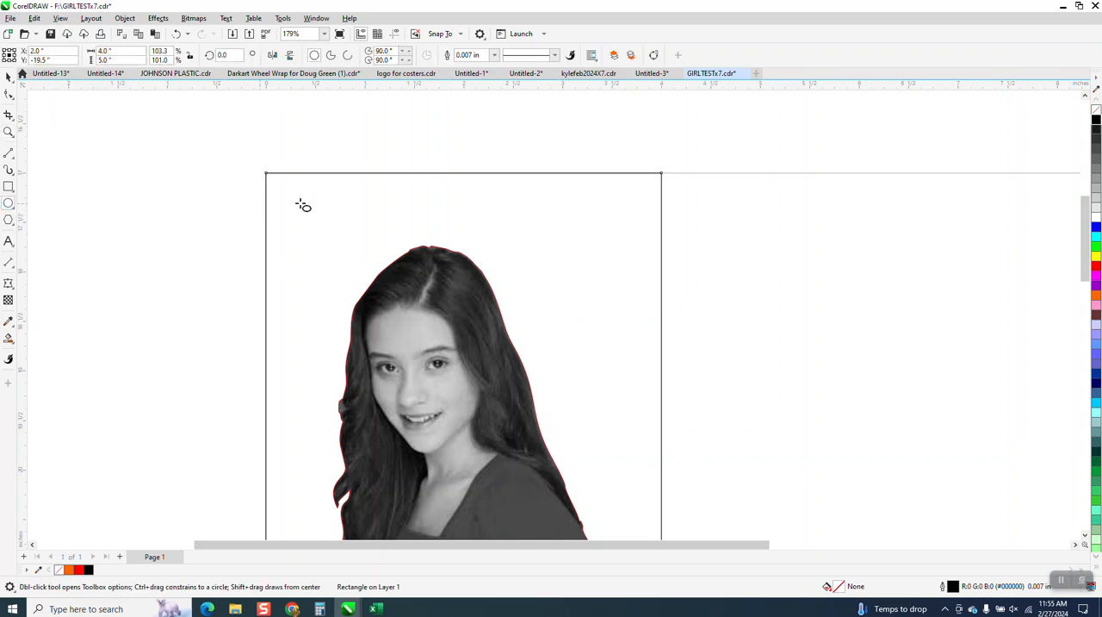
drag(305, 200, 309, 204)
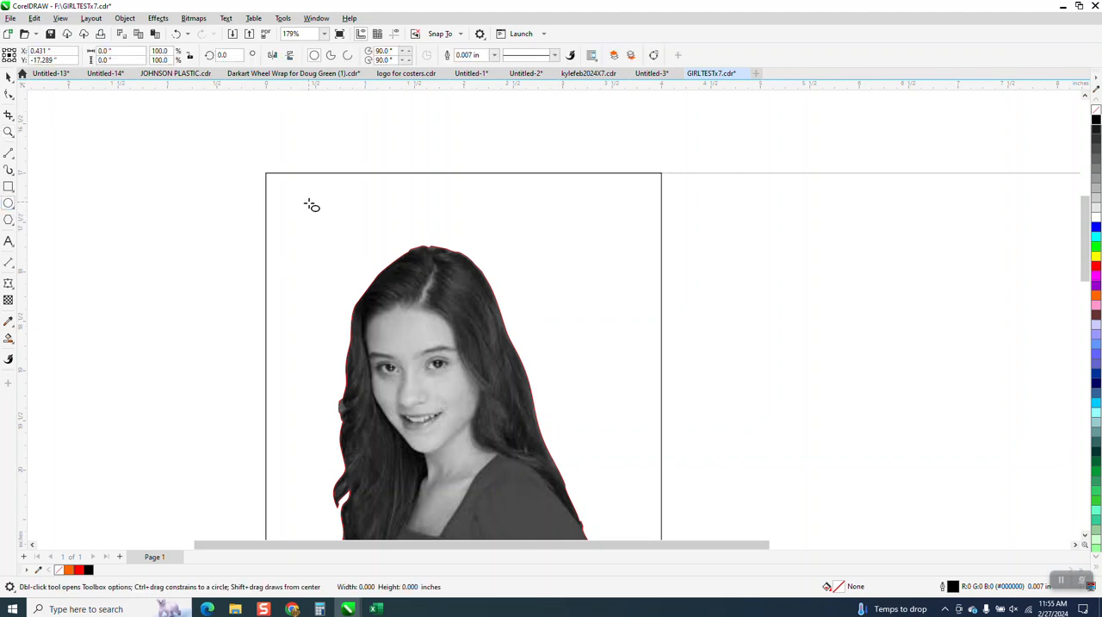
click(9, 132)
drag(303, 197, 367, 226)
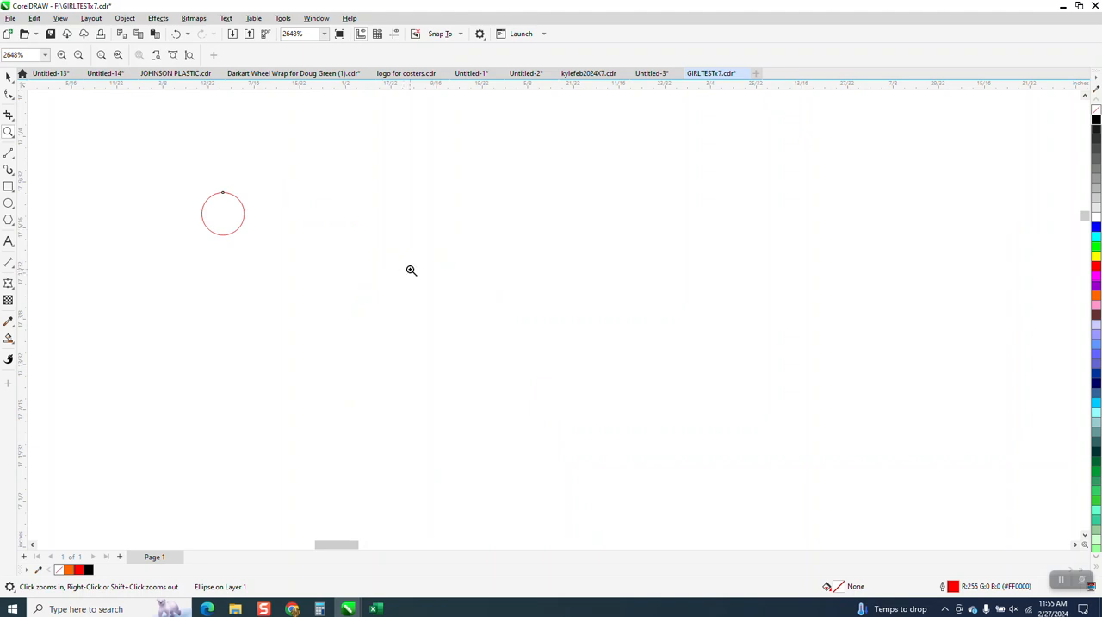
scroll(379, 274, down, 2)
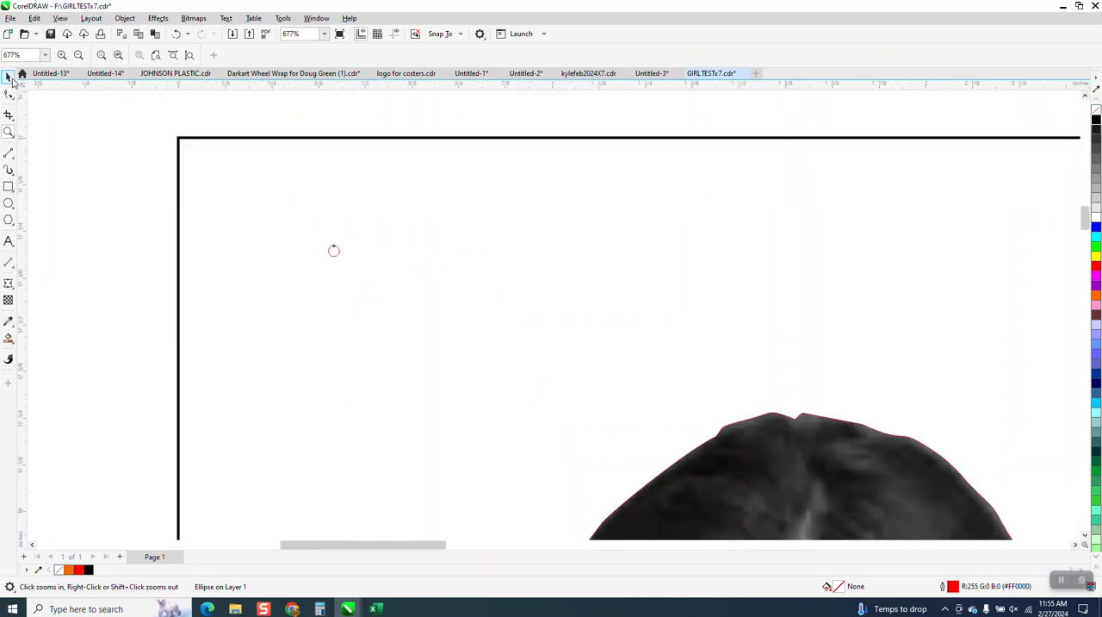
click(9, 76)
right_click(1097, 122)
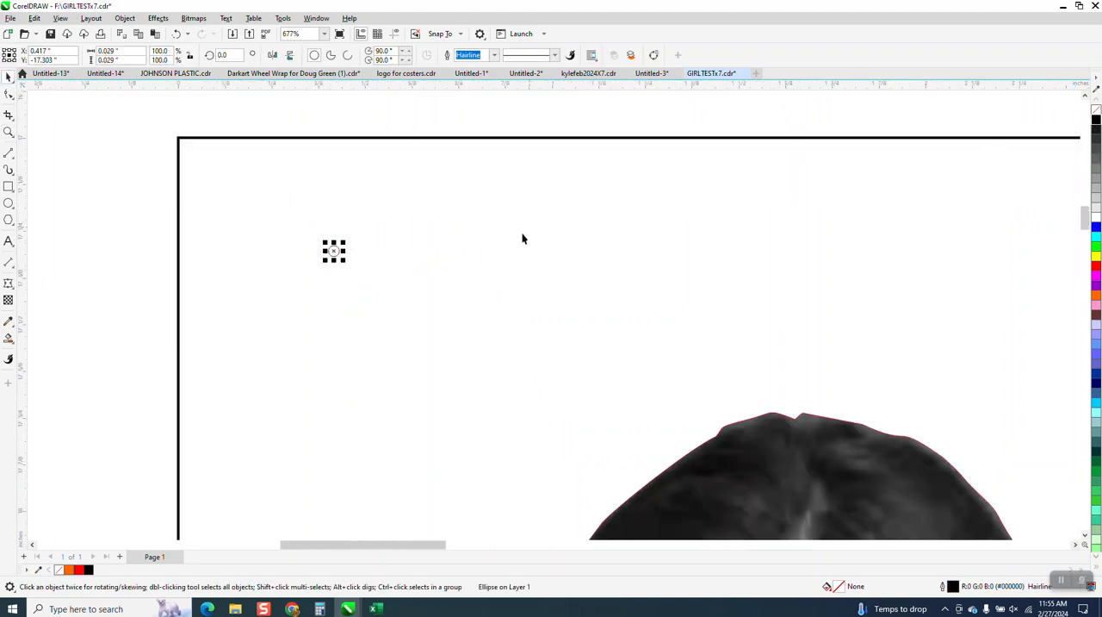
click(495, 57)
click(476, 84)
Step: Examine the small circle and its outline at high magnification
scroll(323, 234, down, 2)
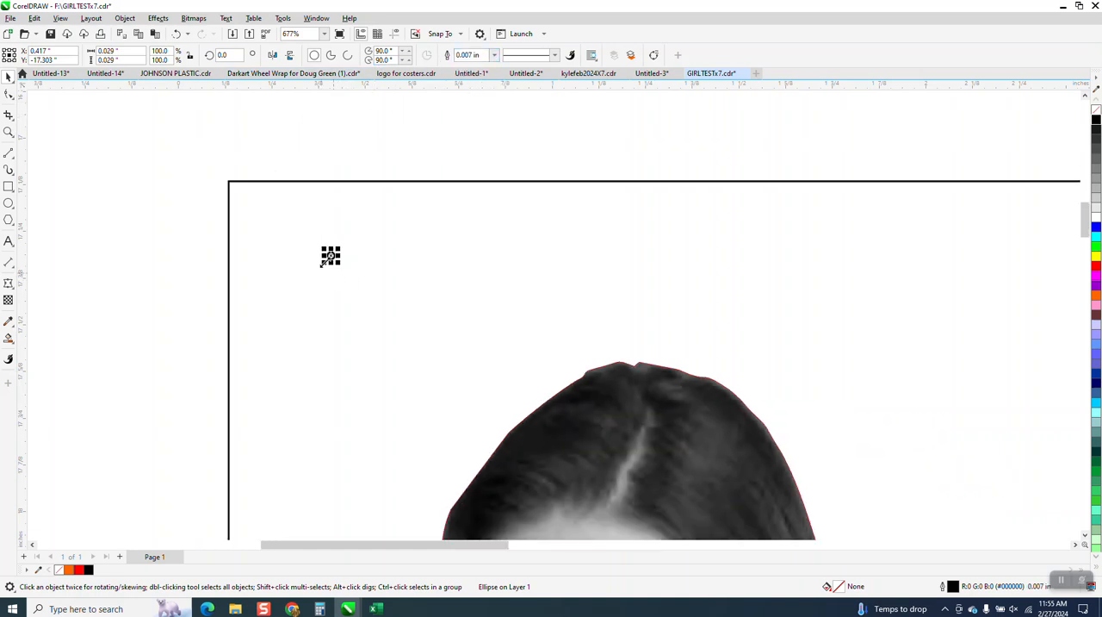
click(8, 132)
drag(290, 226, 401, 292)
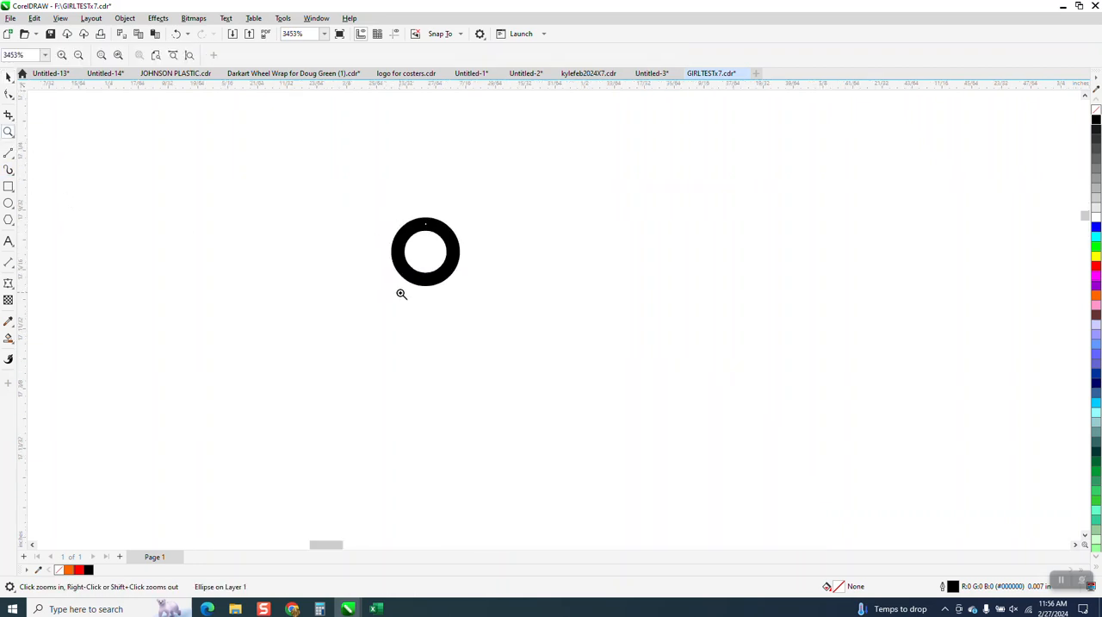
right_click(427, 253)
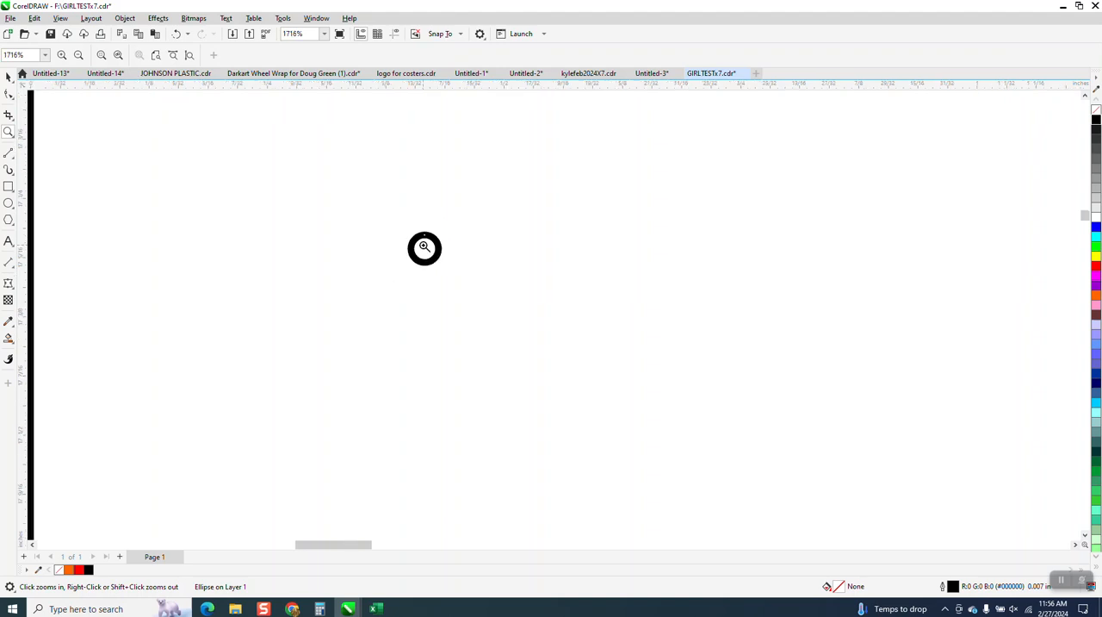
right_click(421, 247)
click(9, 77)
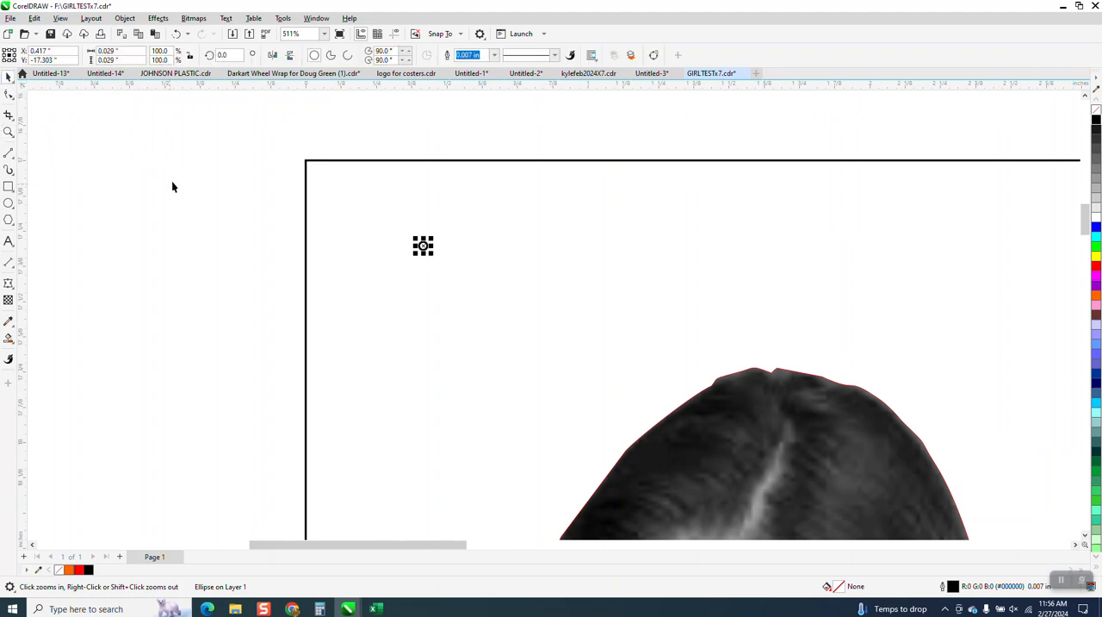
Step: Measure the distance from the contour along the hair to the small circle with a Parallel Dimension, and undo the dimension
scroll(173, 181, down, 1)
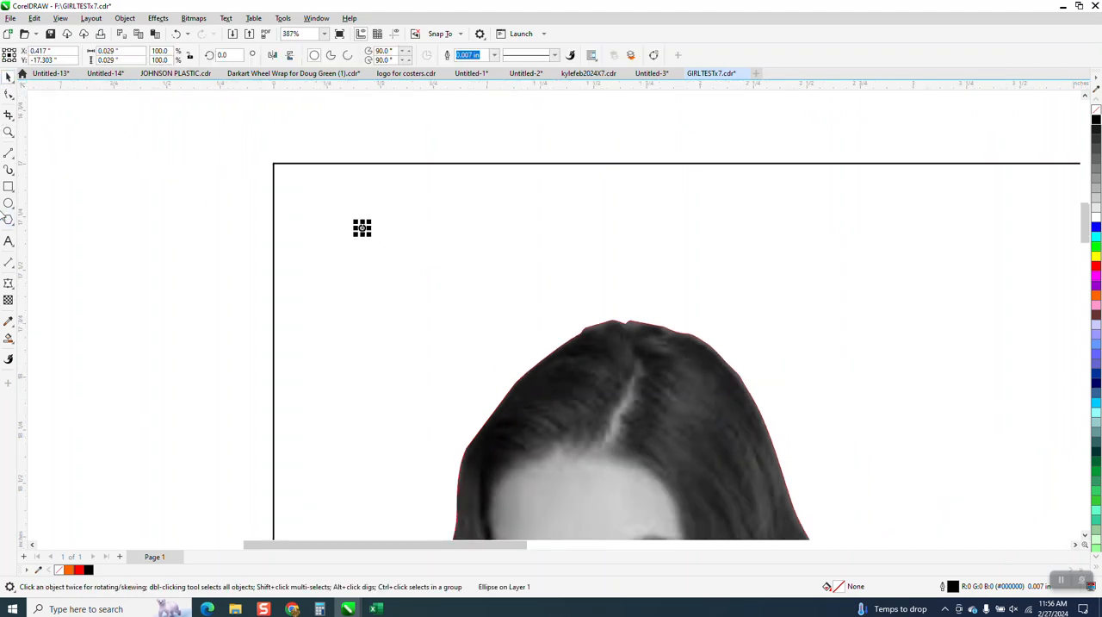
click(13, 273)
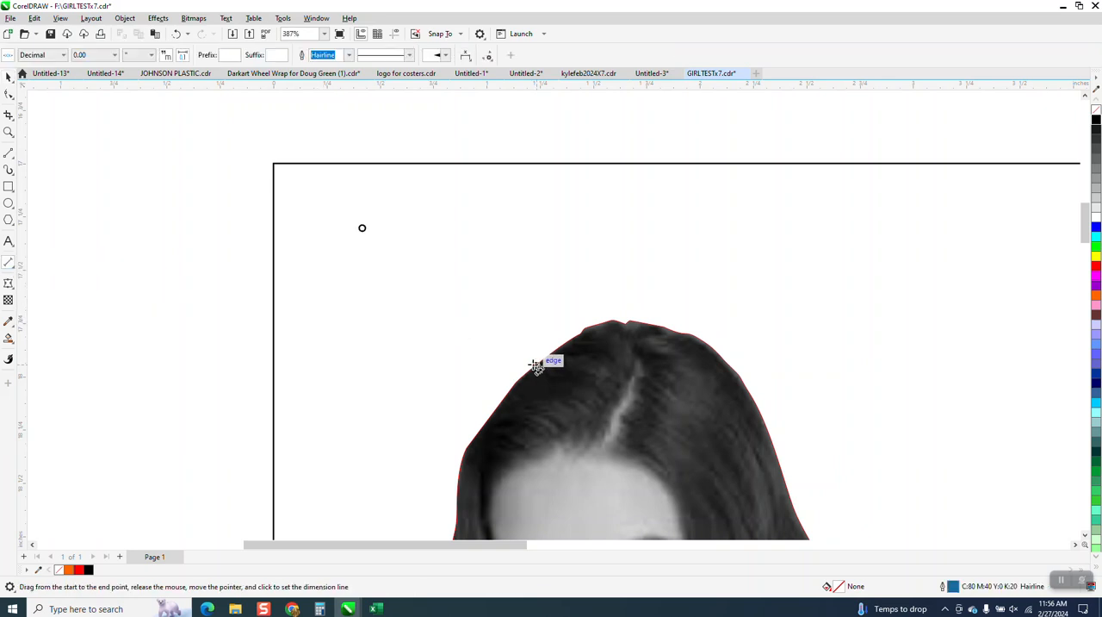
drag(518, 379, 362, 229)
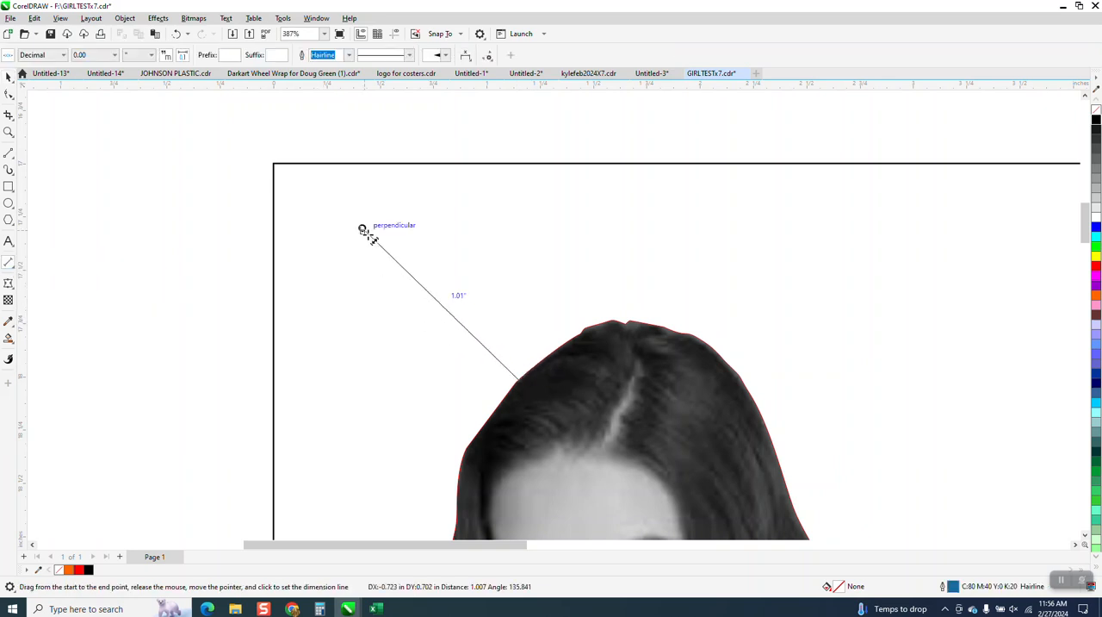
click(368, 234)
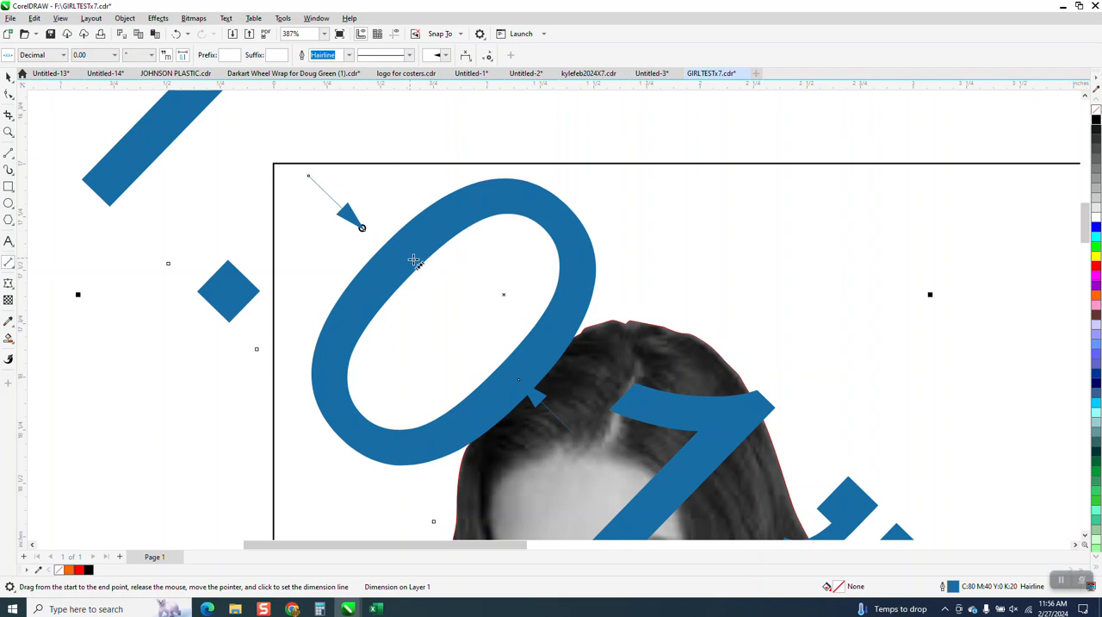
key(ctrl+z)
Step: Examine the small circle's placement relative to the rectangle's upper-left corner and the portrait
scroll(444, 290, down, 2)
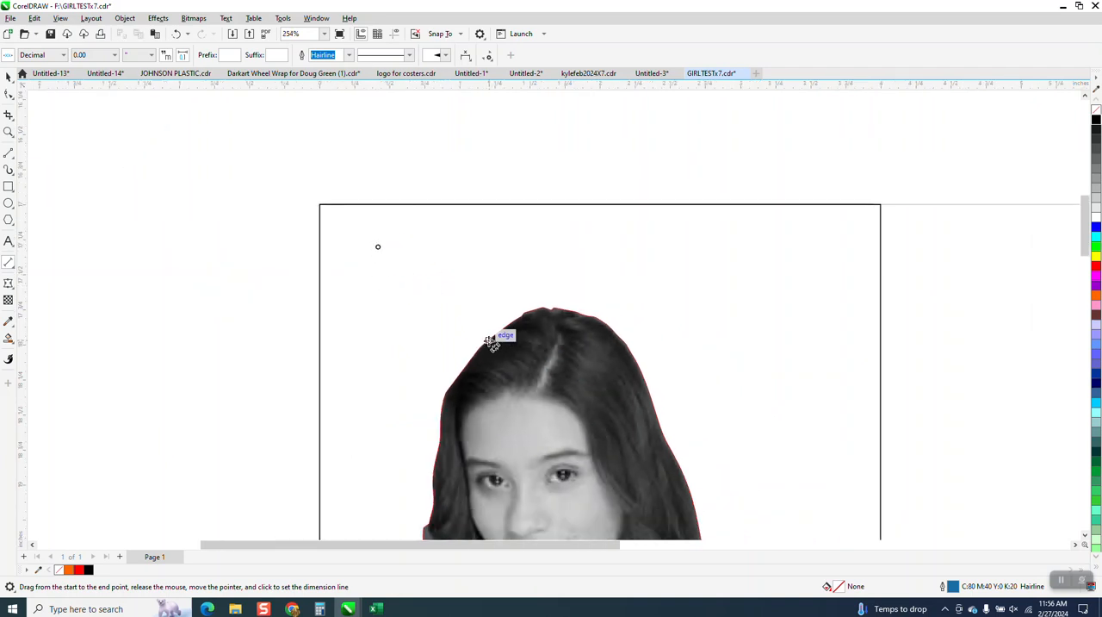
scroll(480, 339, down, 2)
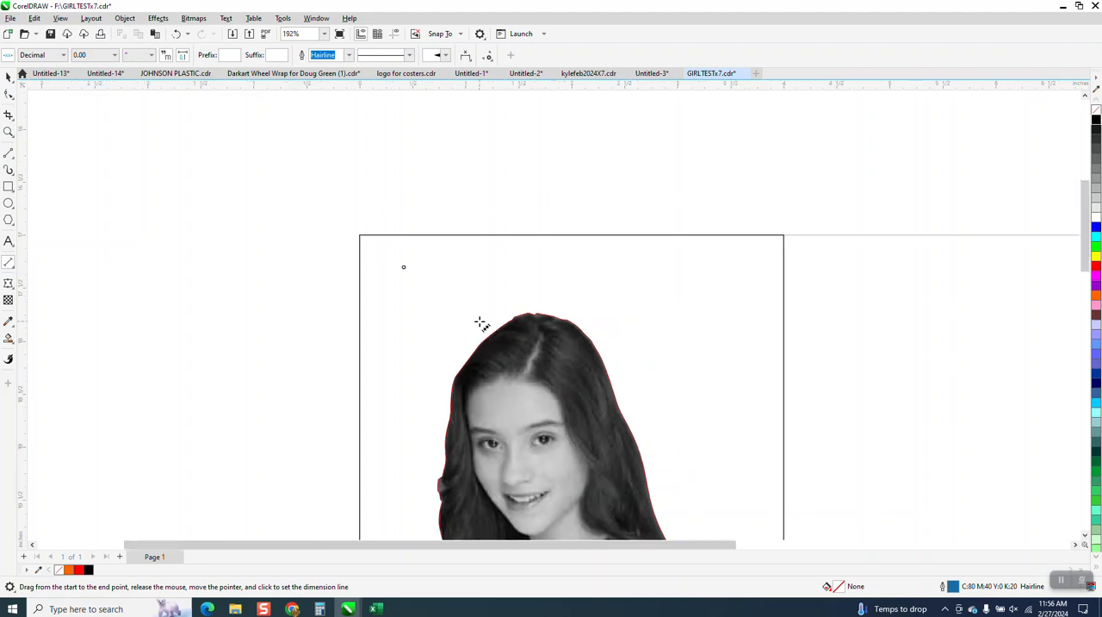
scroll(479, 322, down, 1)
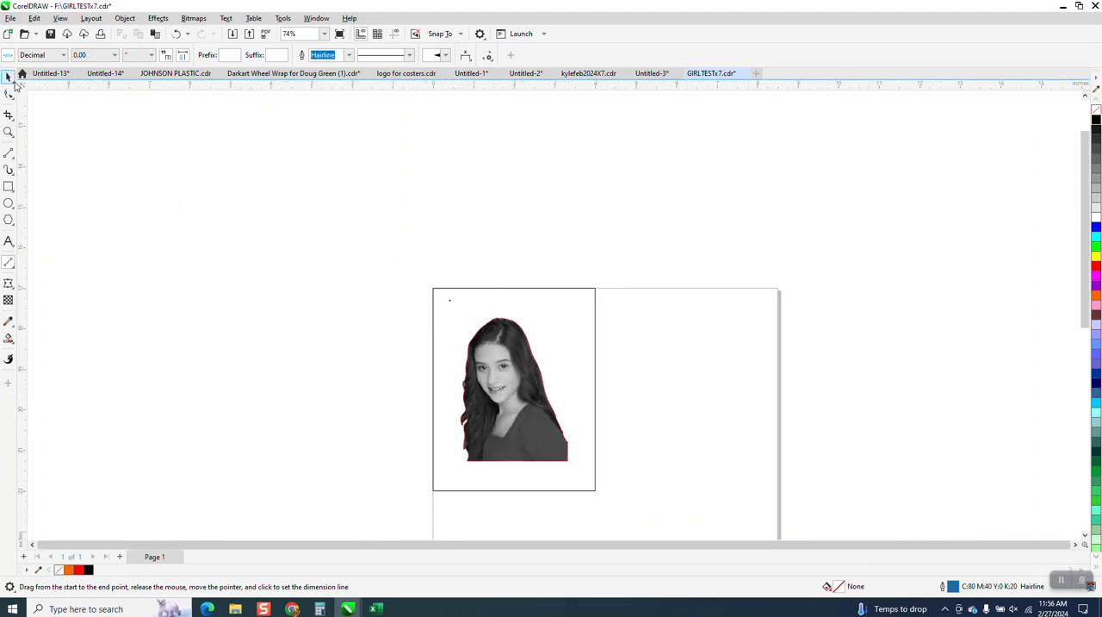
click(8, 132)
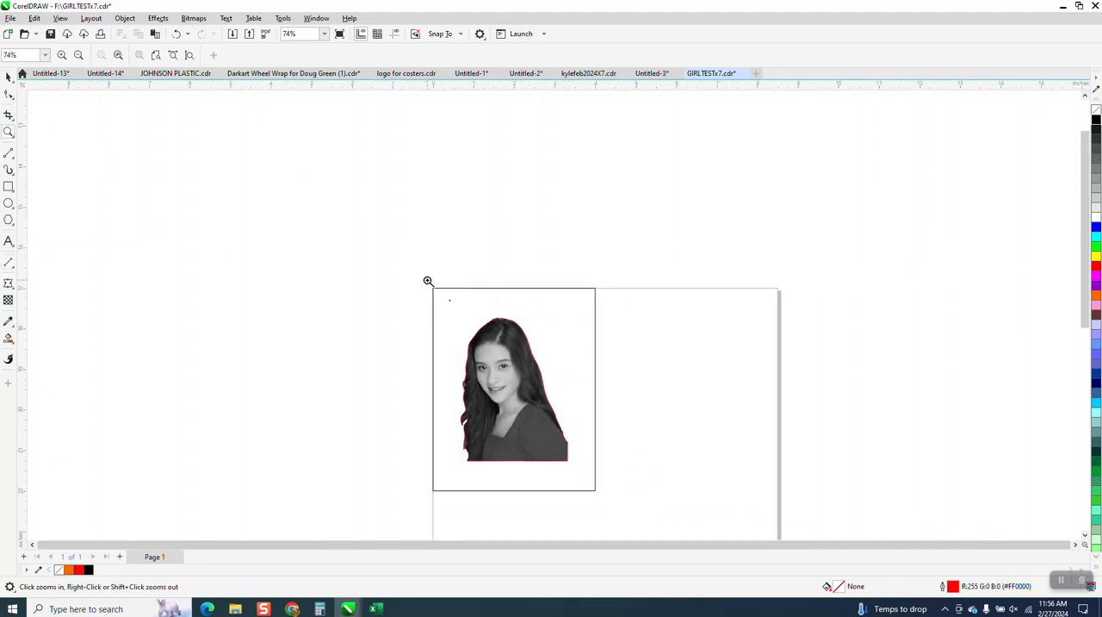
drag(428, 281, 493, 332)
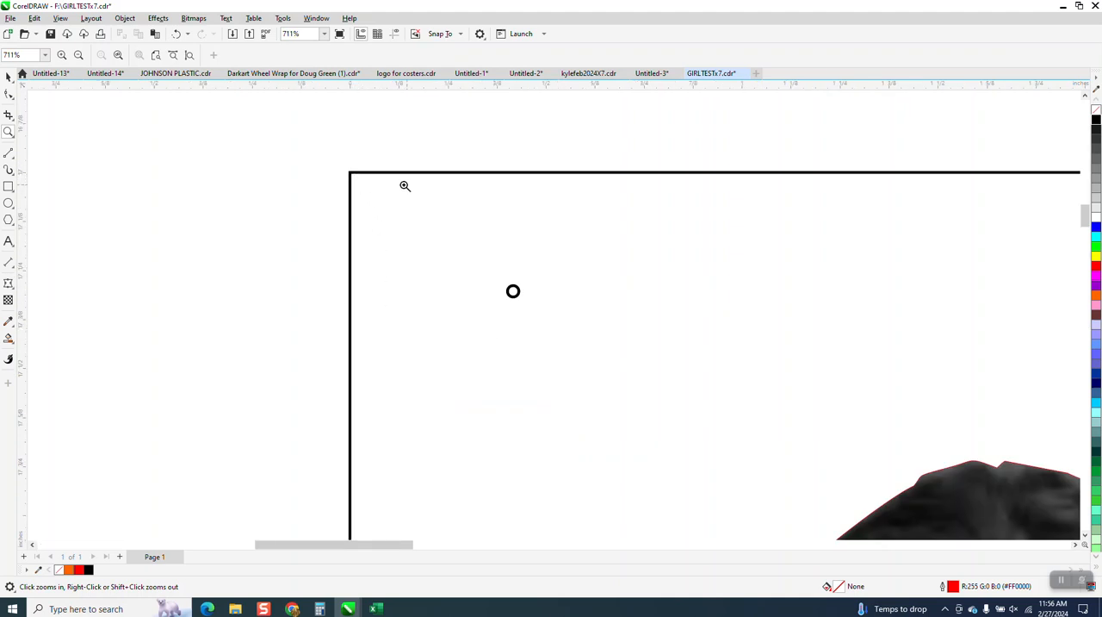
scroll(379, 177, down, 5)
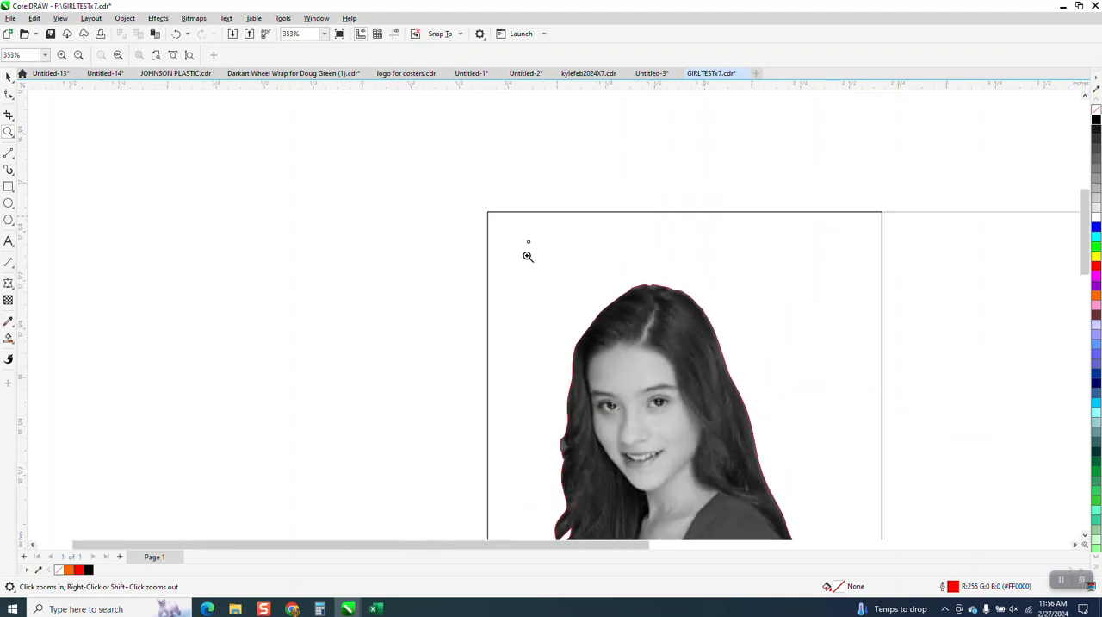
scroll(473, 217, up, 4)
scroll(468, 233, down, 6)
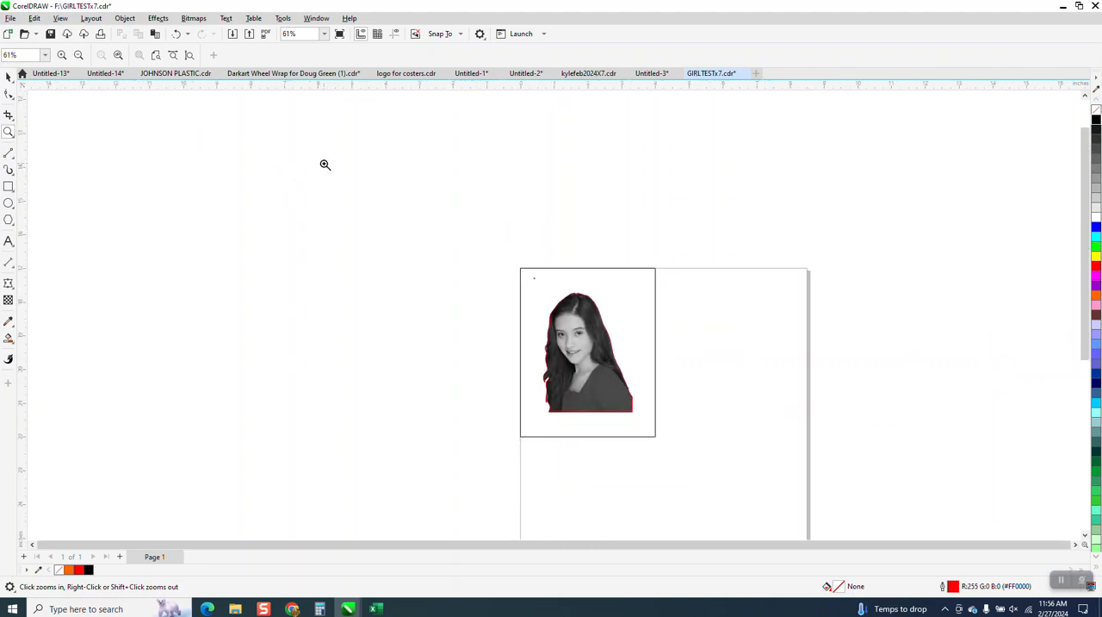
Step: Group the rectangle, the small circle, the portrait and its red contour, and deselect the group
click(9, 78)
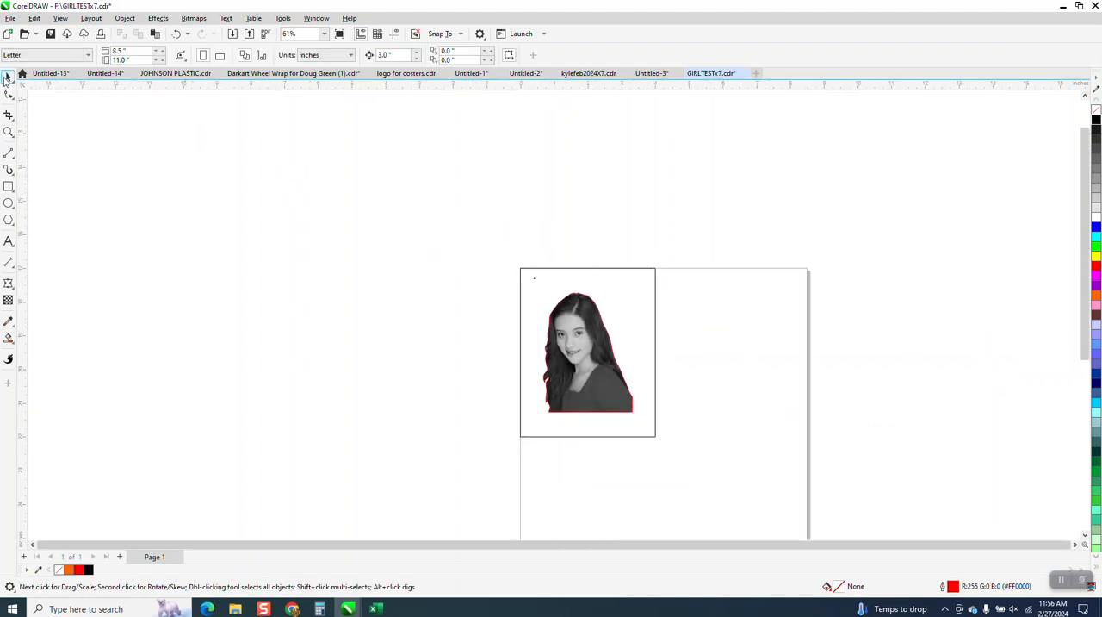
drag(700, 444, 715, 455)
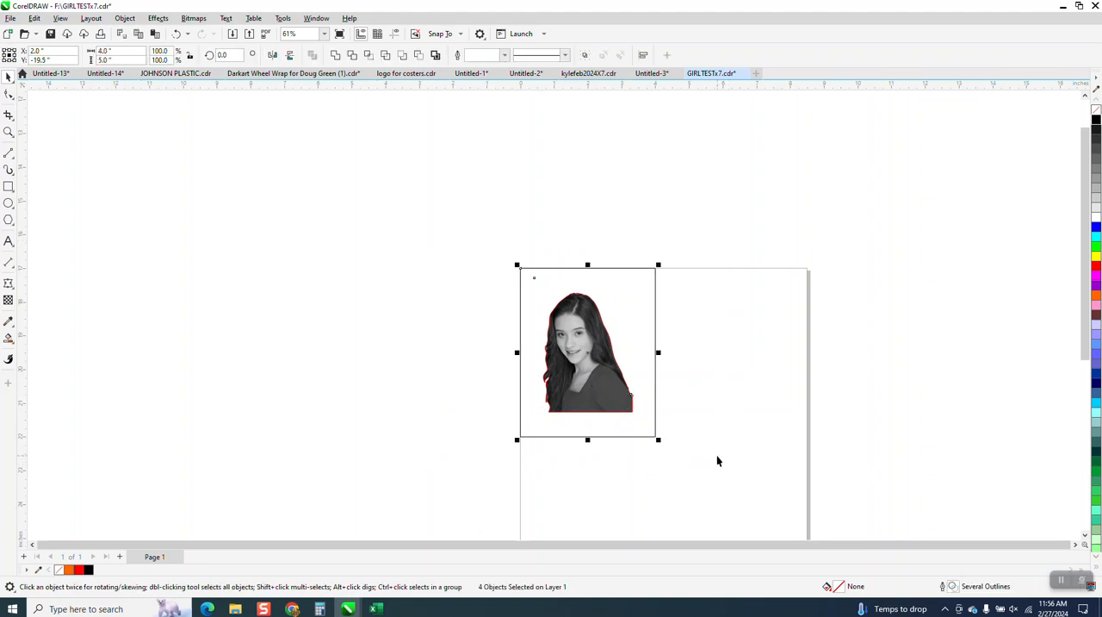
key(ctrl+g)
click(471, 190)
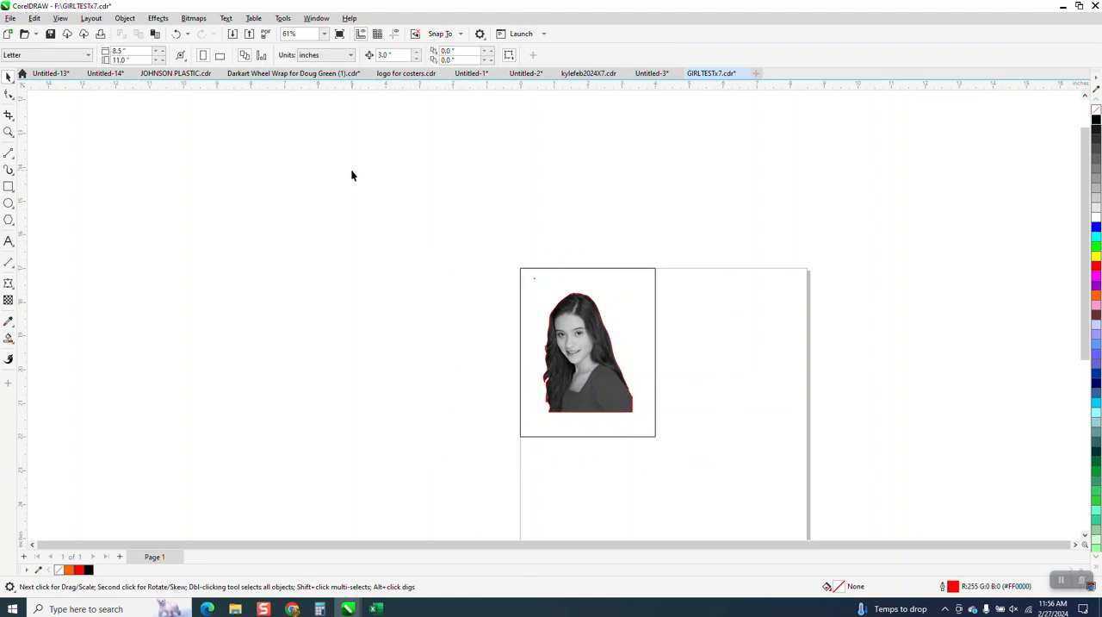
Step: Set the page size to 40 inches wide by 28 inches high
click(144, 54)
text(40)
click(117, 61)
text(28)
key(Return)
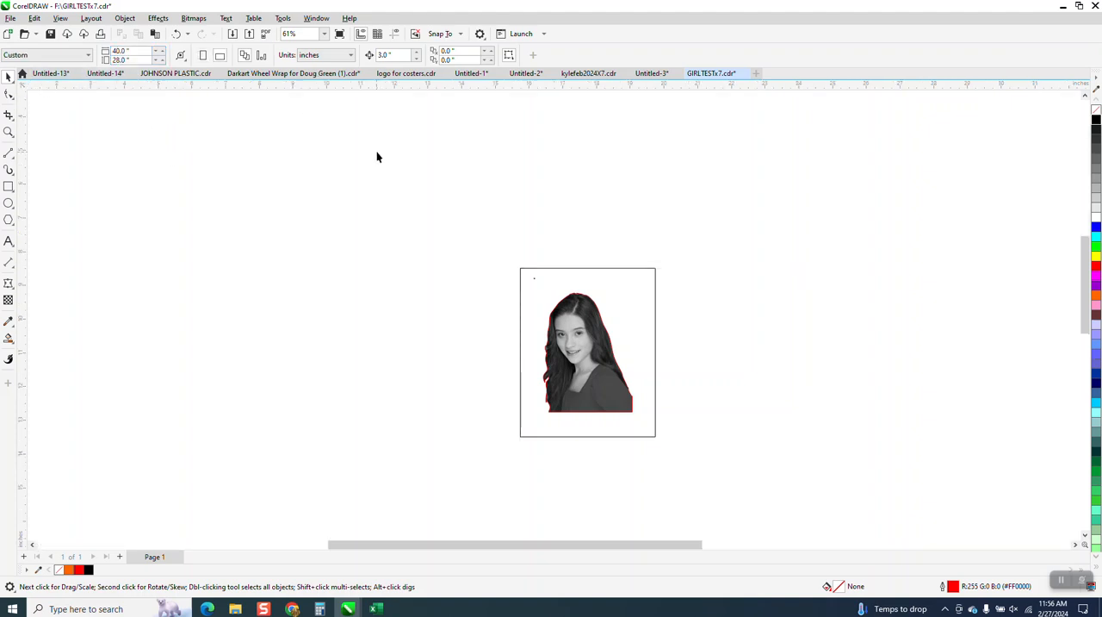
scroll(496, 232, down, 3)
scroll(607, 294, down, 1)
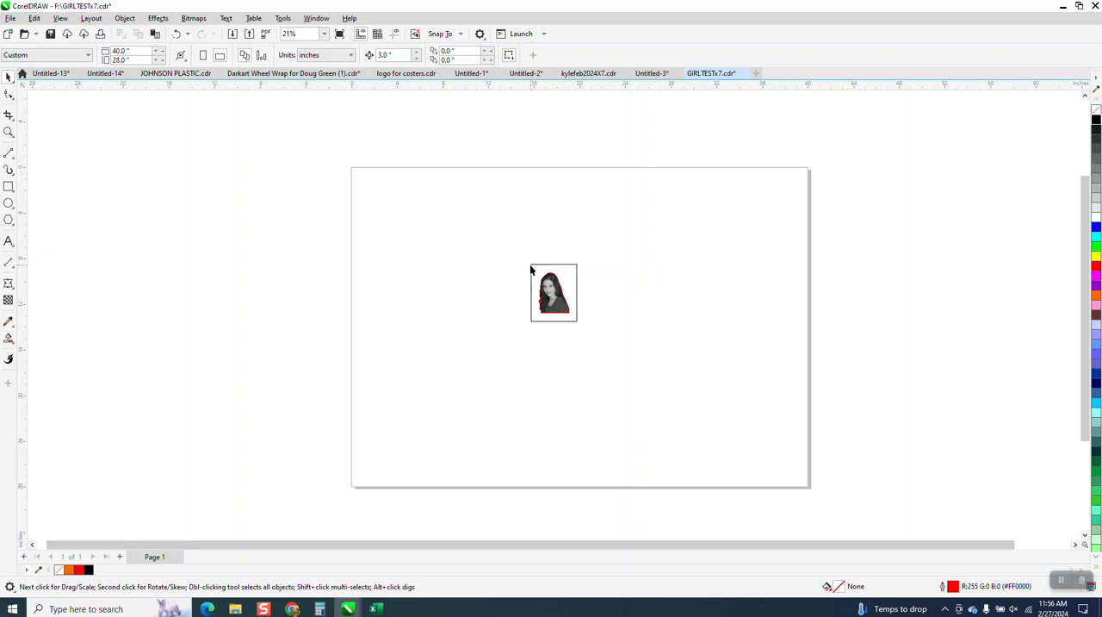
Step: Move the portrait group so the rectangle's upper-left corner sits on the page's upper-left corner
drag(535, 272, 465, 244)
key(z)
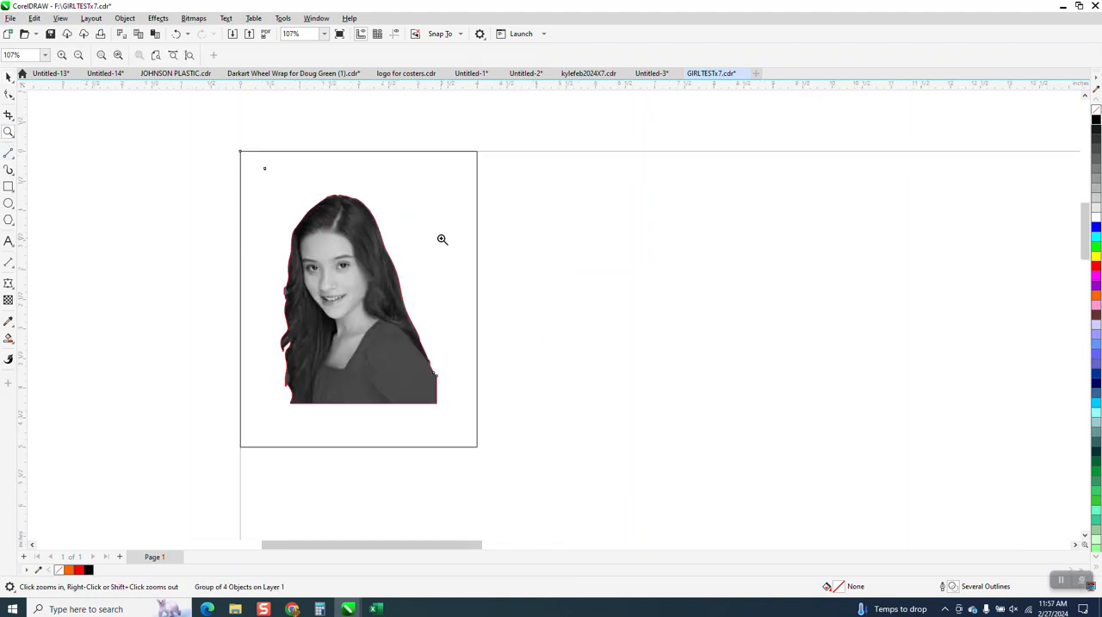
click(183, 202)
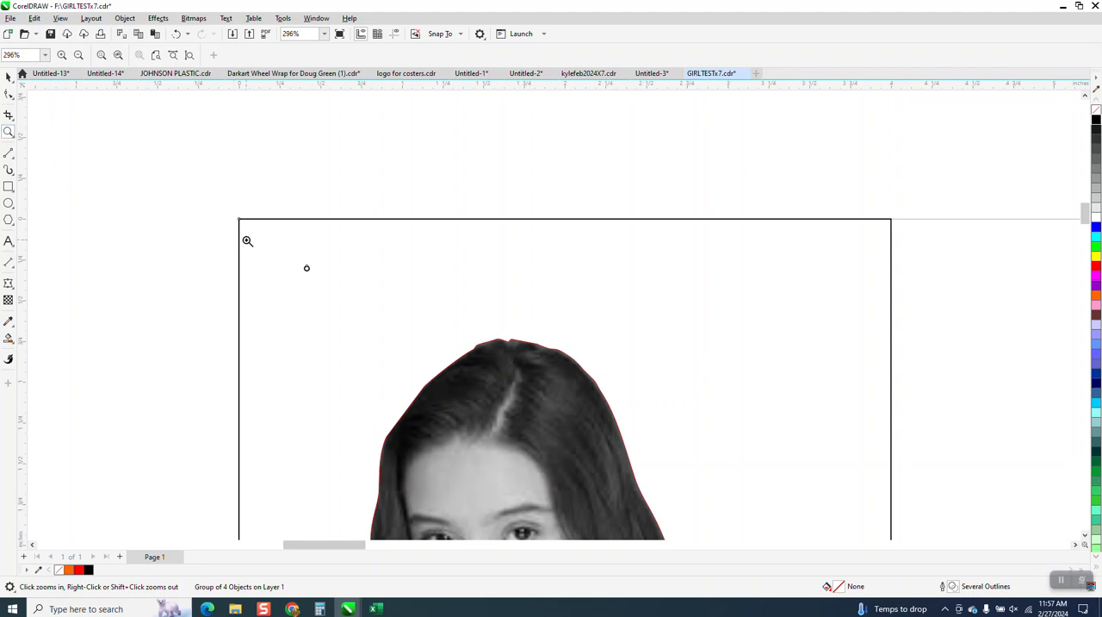
Step: Examine the small circle, the rectangle's corner and the whole portrait with the group placed at the page corner
click(371, 299)
right_click(335, 228)
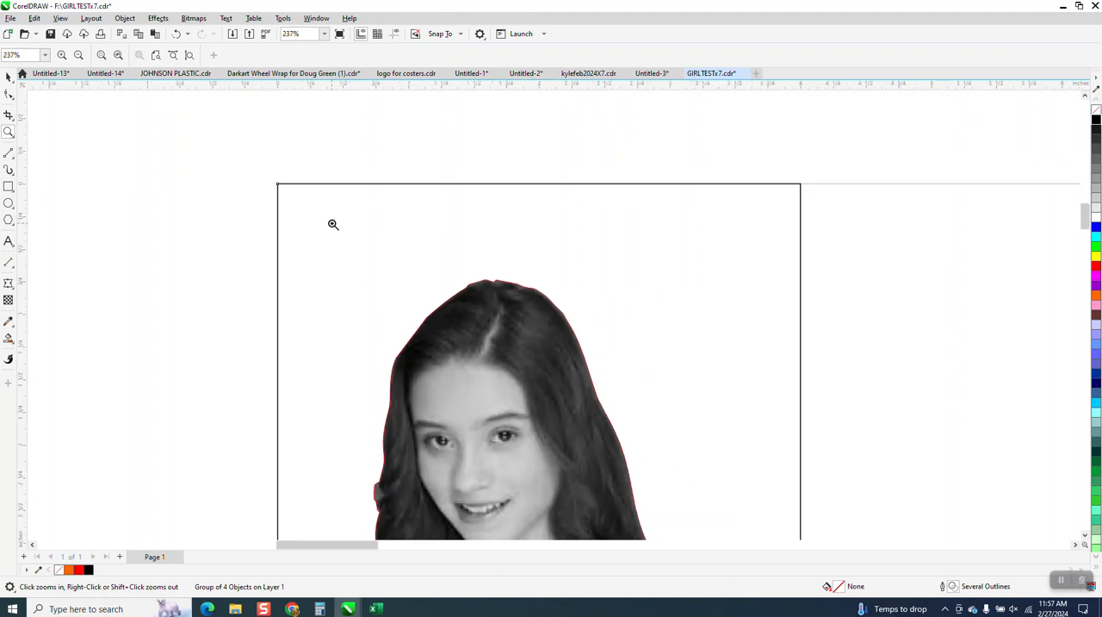
right_click(334, 223)
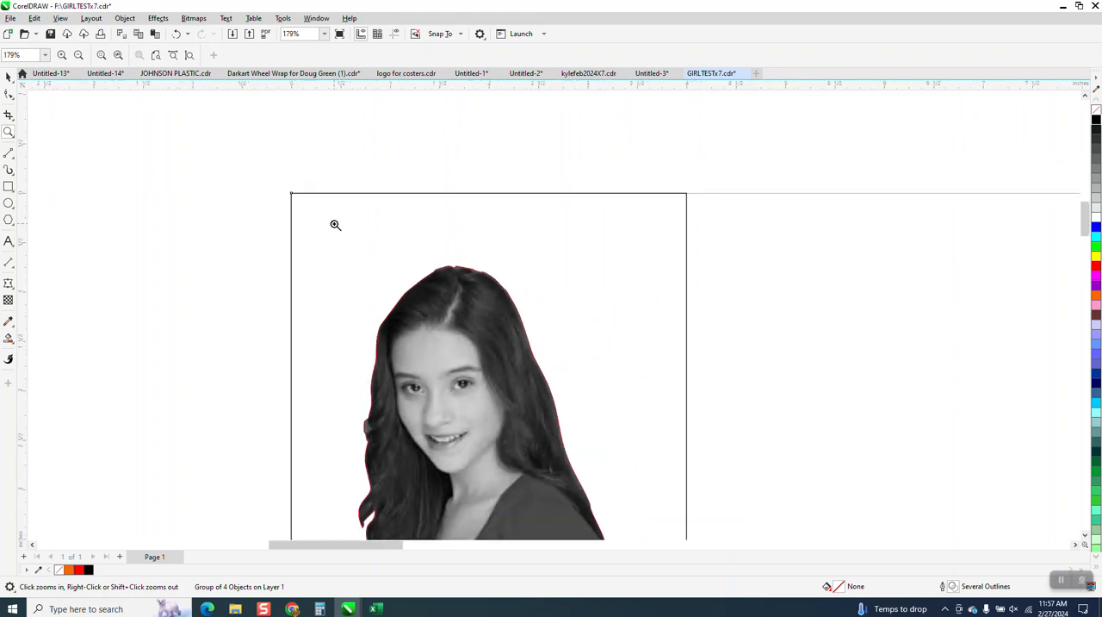
right_click(393, 271)
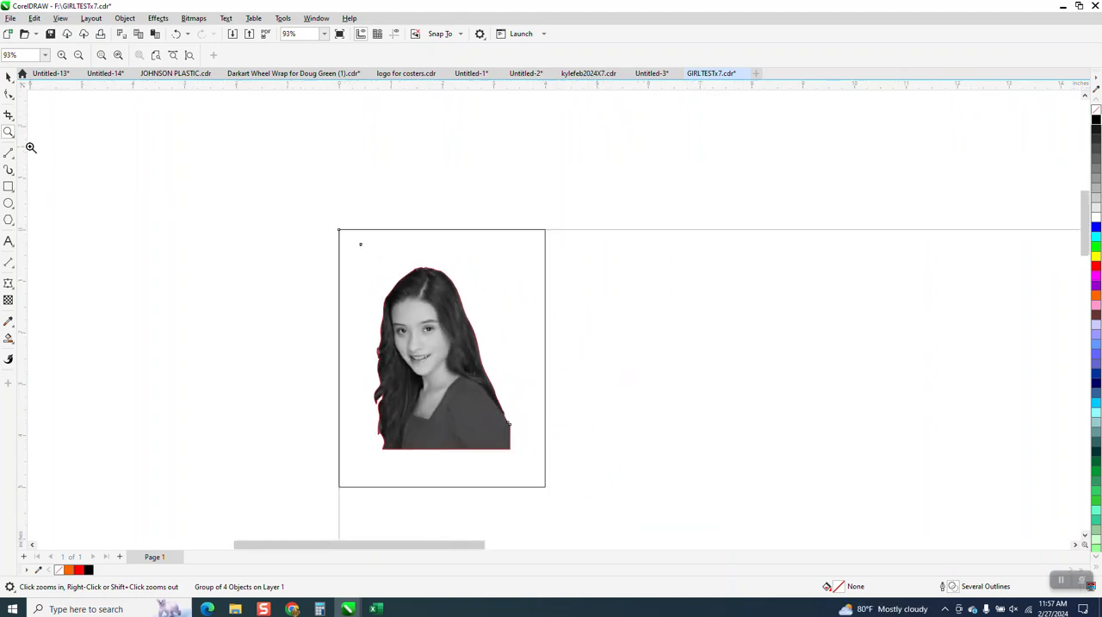
drag(349, 226, 564, 505)
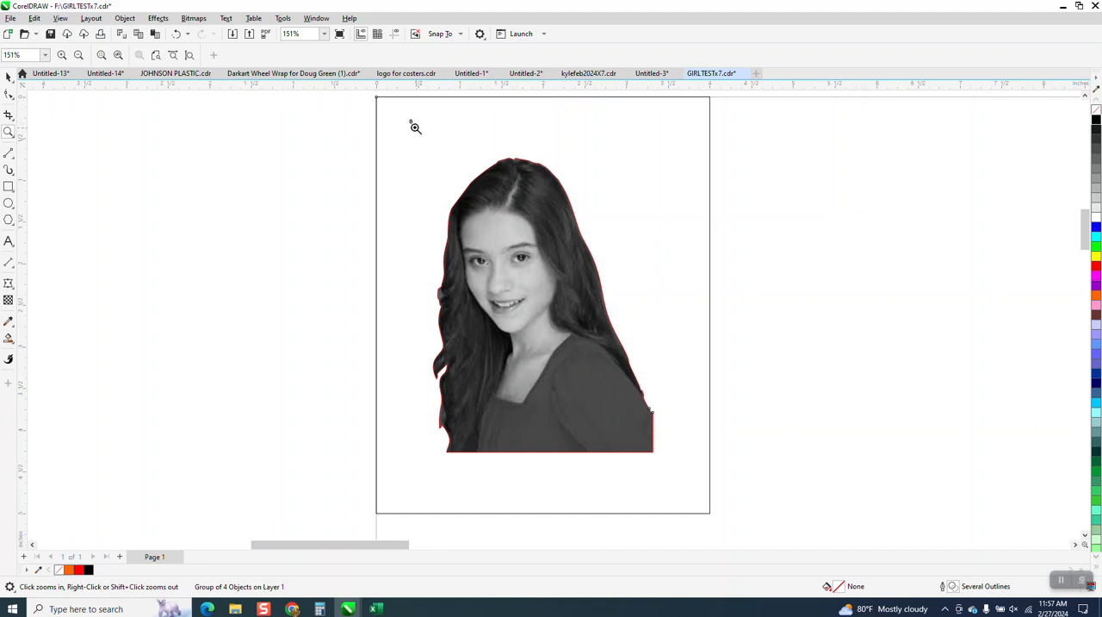
drag(376, 95, 433, 146)
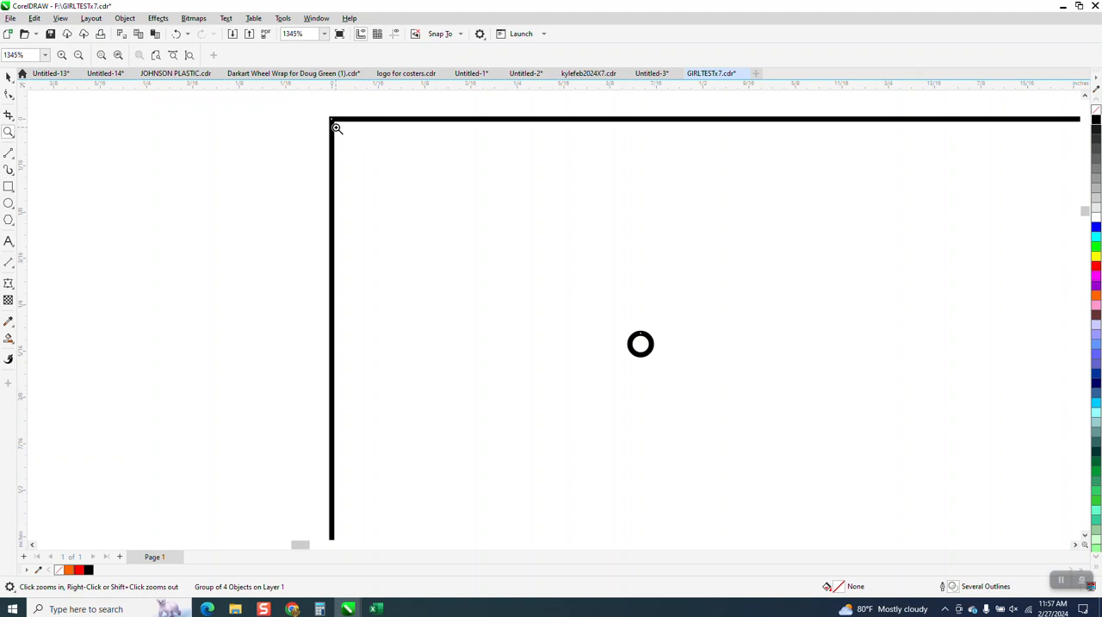
scroll(313, 152, down, 2)
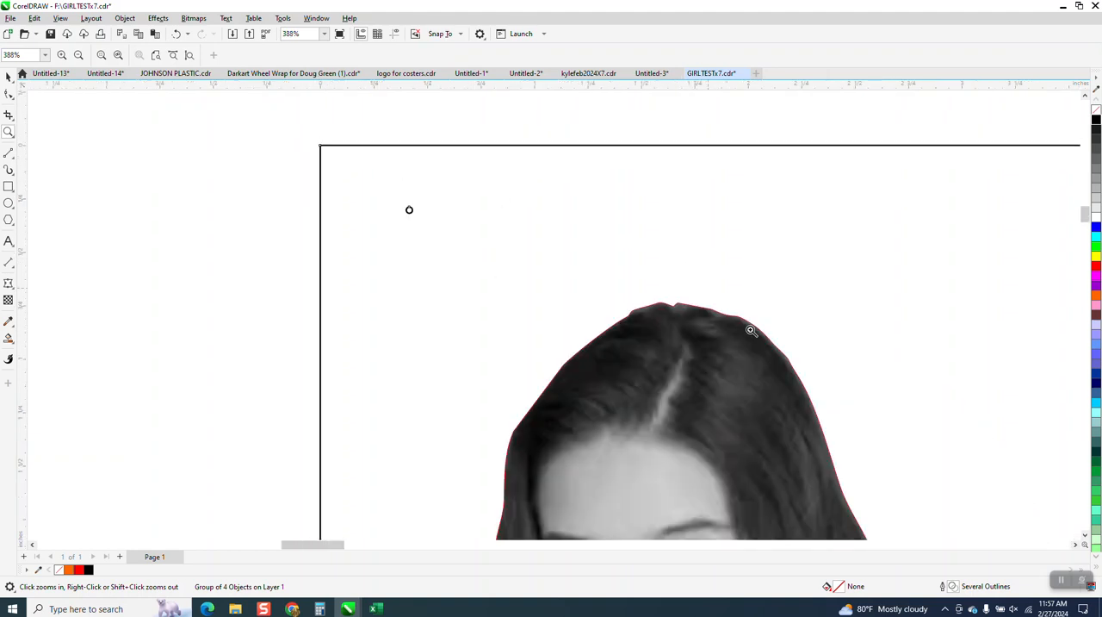
scroll(762, 338, up, 3)
scroll(571, 319, down, 6)
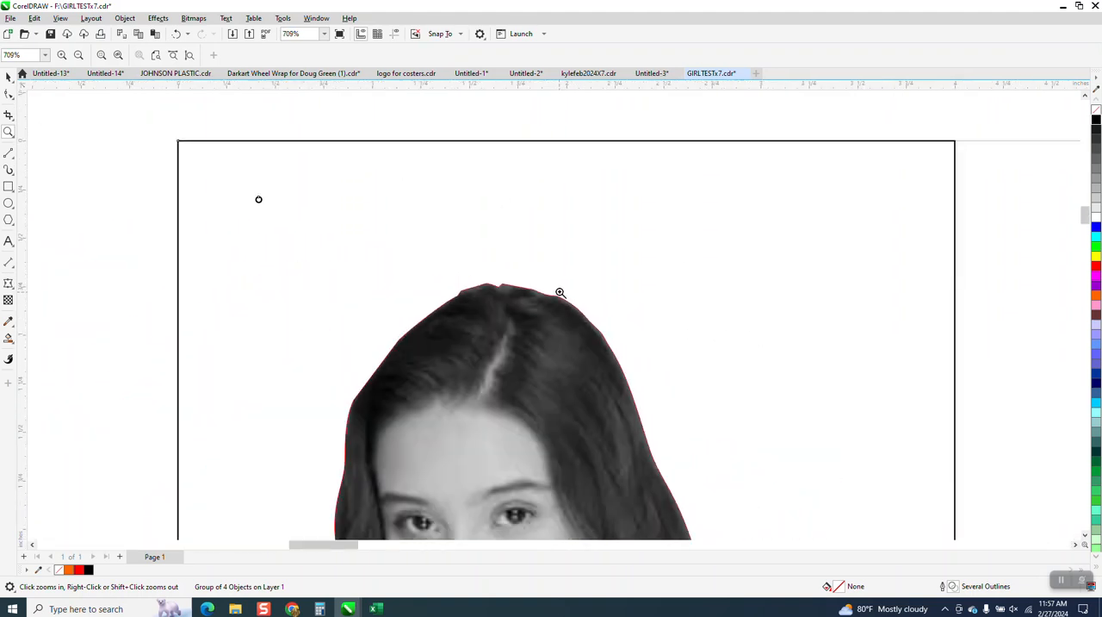
scroll(558, 290, down, 2)
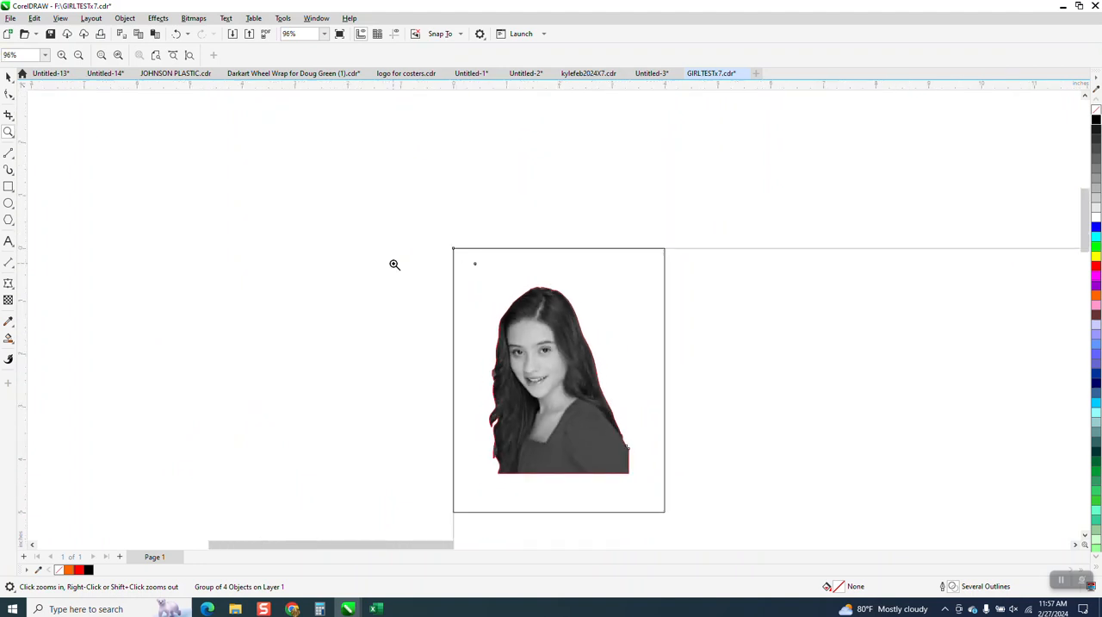
drag(392, 242, 759, 519)
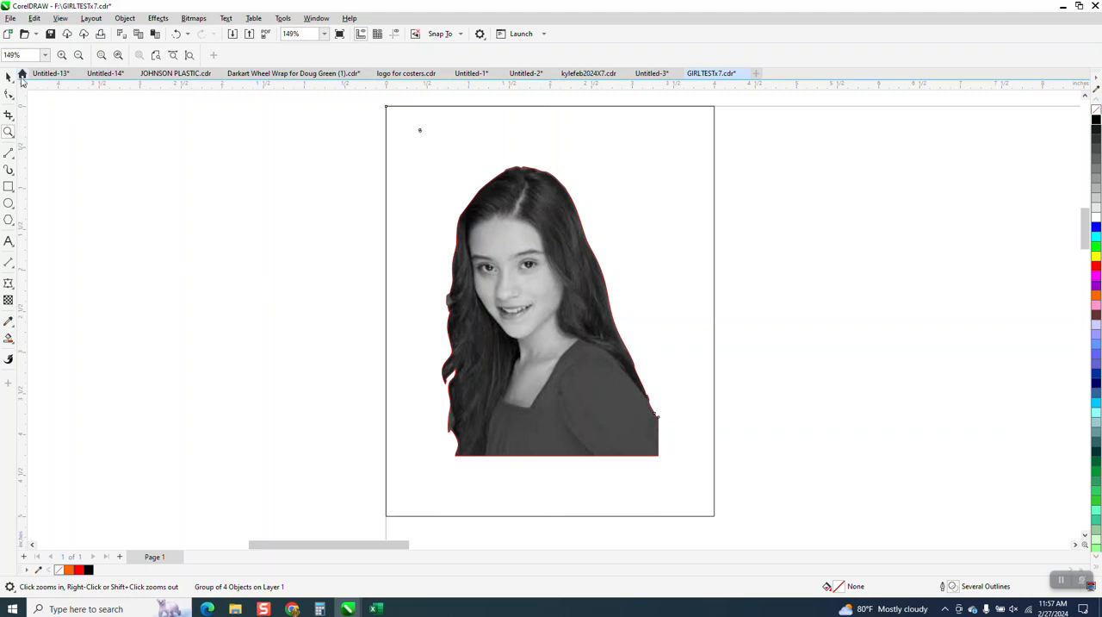
Step: Move the portrait group so the rectangle's upper-left corner lies about 2 inches right of and 1 inch below the page corner
click(15, 81)
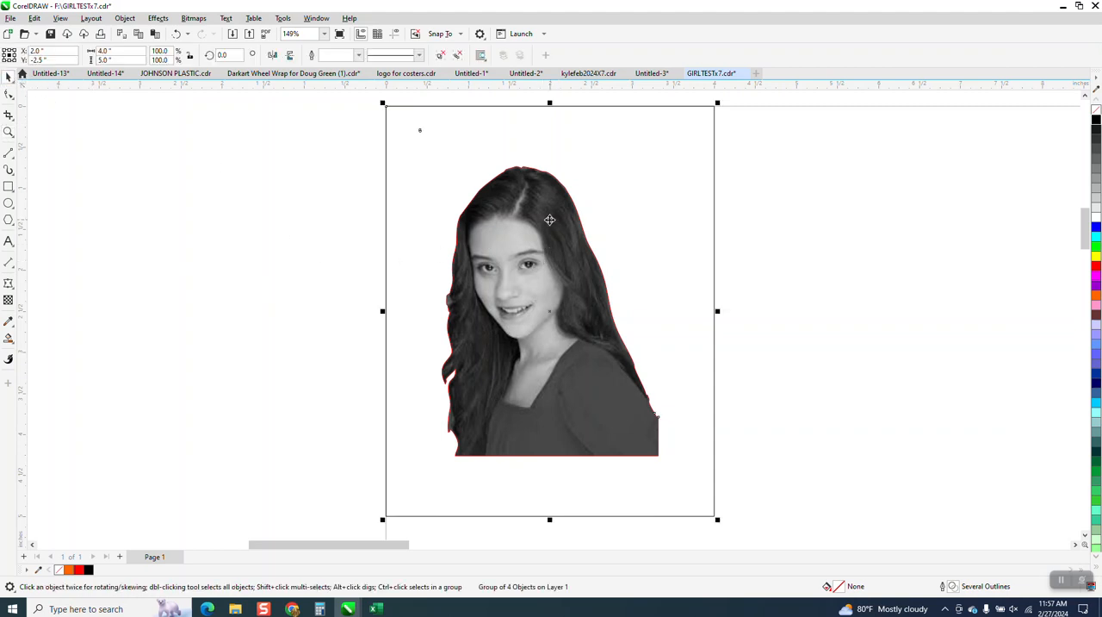
click(730, 231)
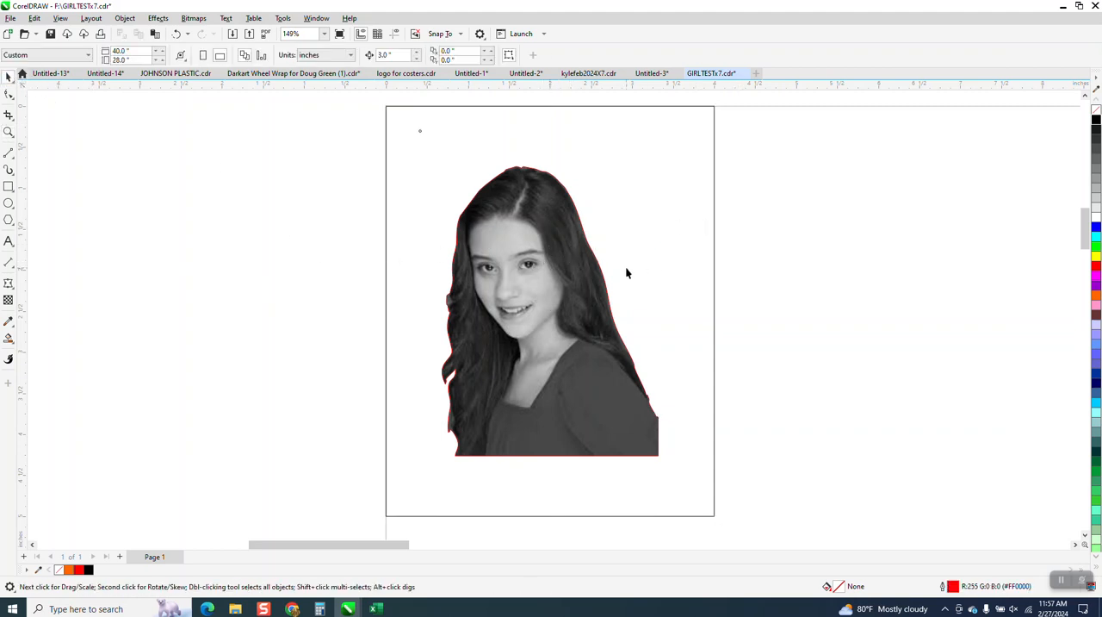
click(602, 273)
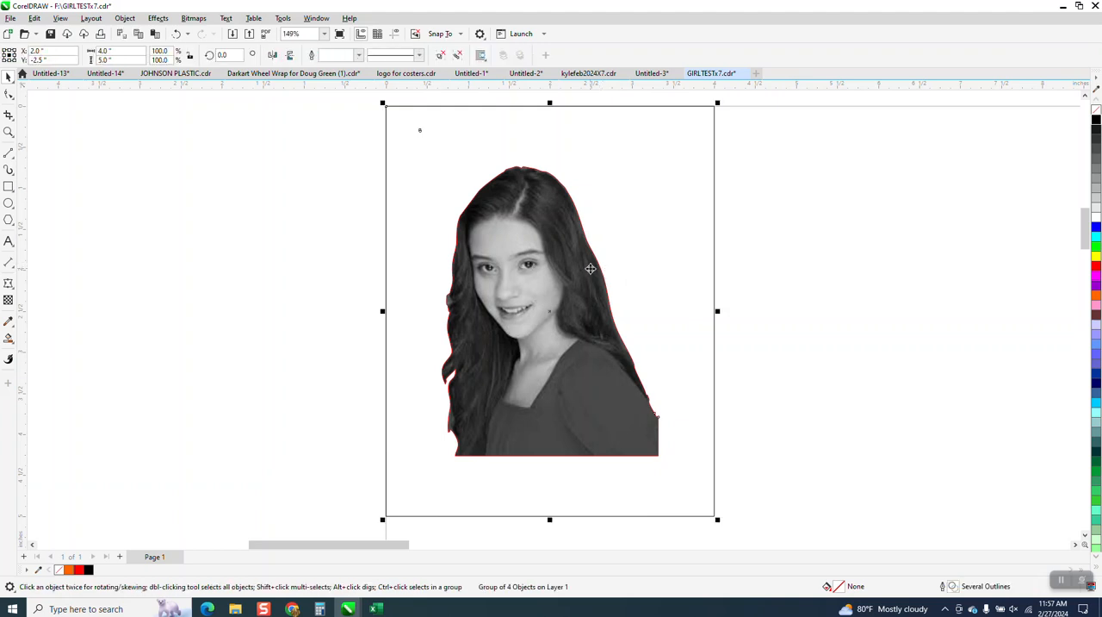
key(Right)
key(Left)
scroll(453, 220, down, 1)
drag(389, 120, 673, 448)
drag(454, 263, 472, 277)
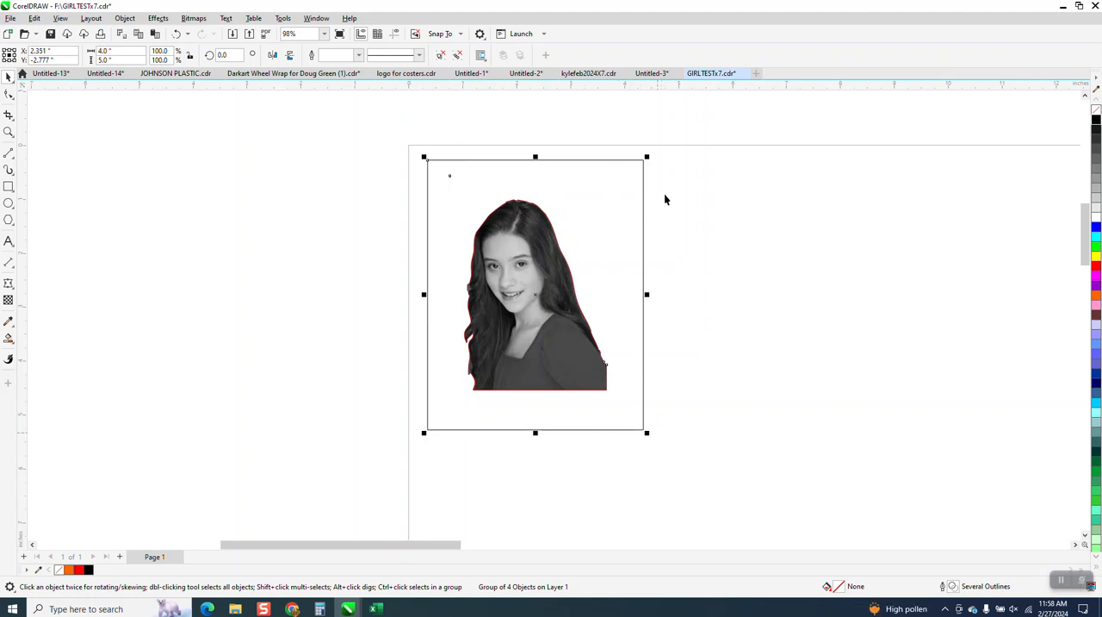
drag(428, 159, 516, 200)
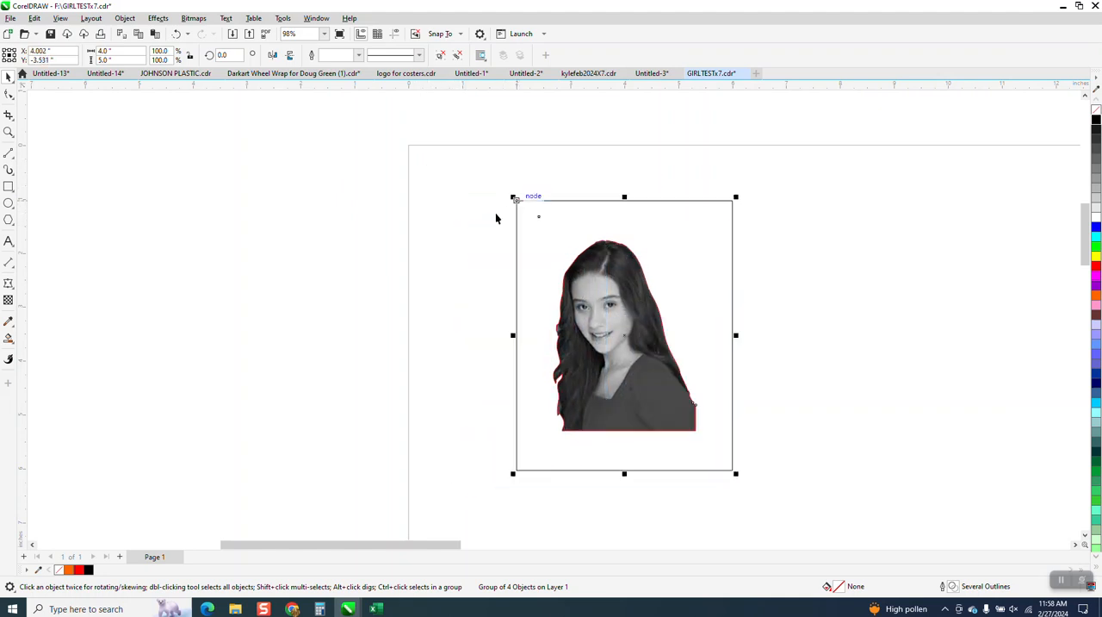
Step: Examine the moved group on the page, comparing the small circle with the rectangle's upper-left corner and the portrait
click(8, 131)
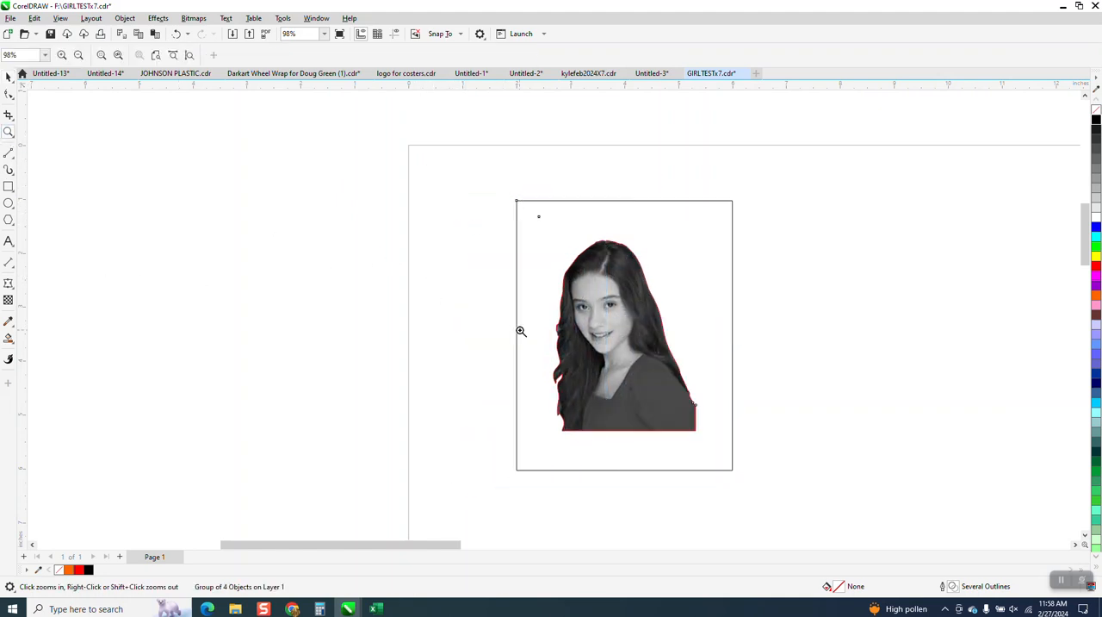
right_click(502, 337)
drag(470, 195, 793, 451)
right_click(525, 458)
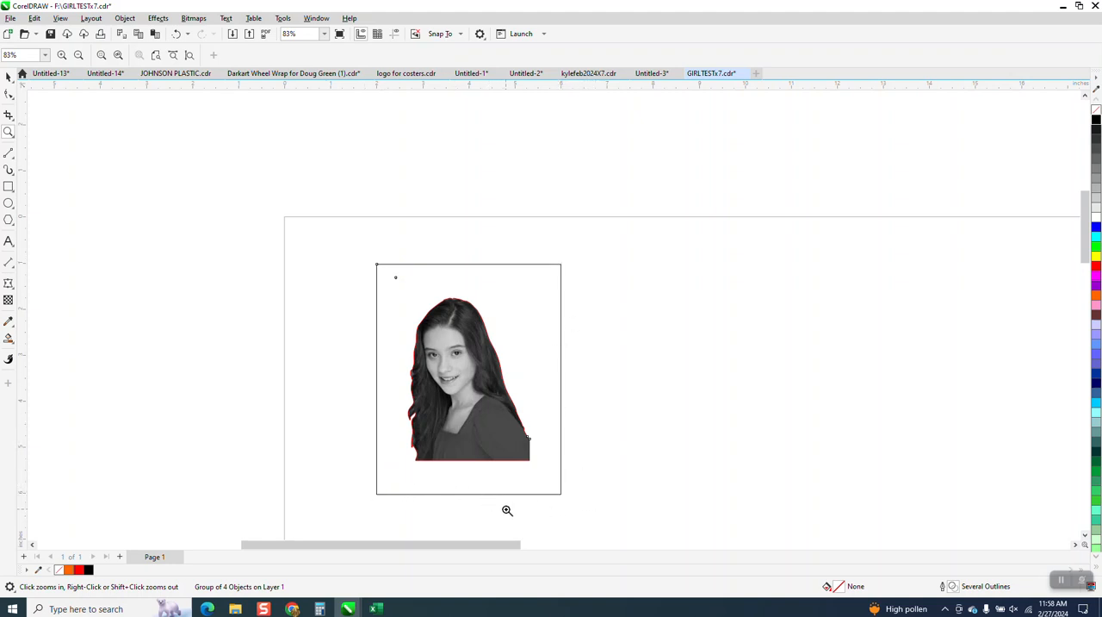
drag(386, 263, 417, 287)
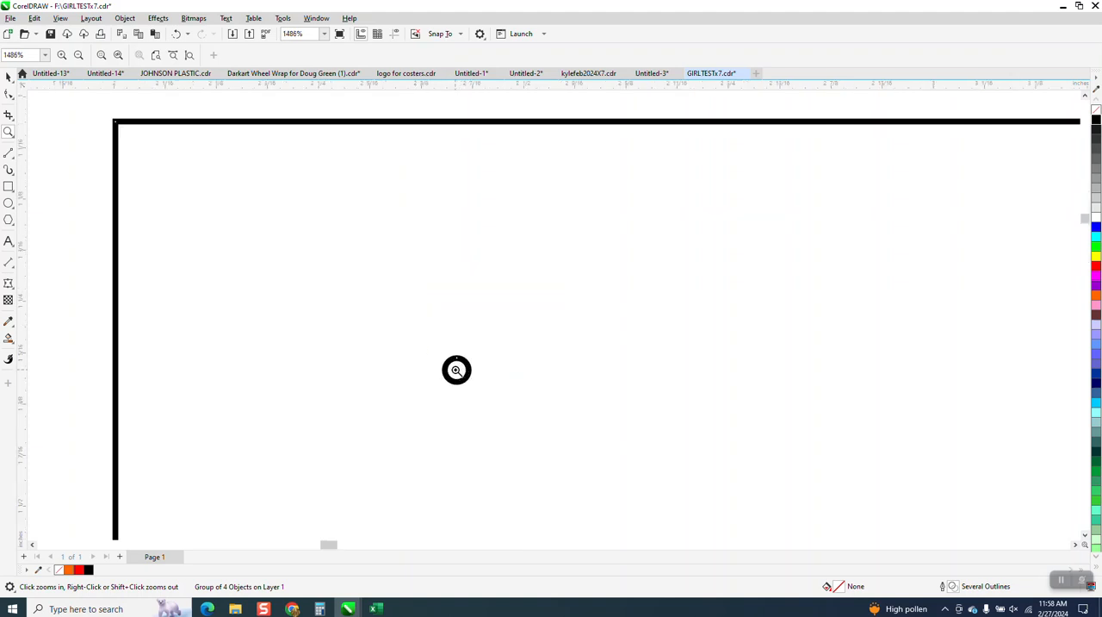
scroll(456, 369, down, 6)
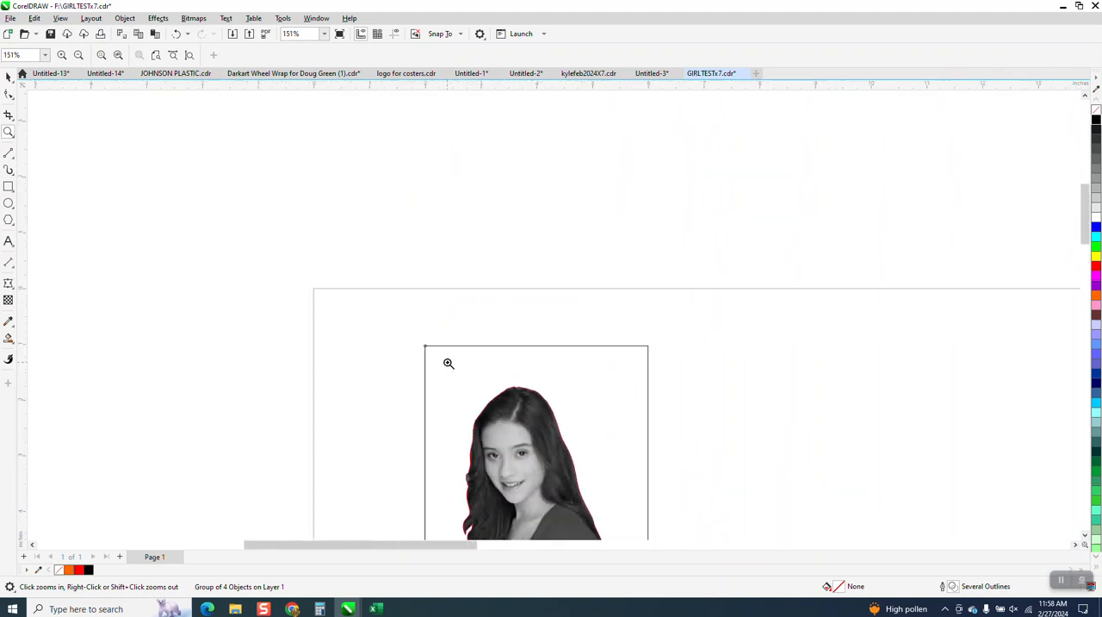
scroll(448, 363, down, 3)
drag(435, 341, 554, 489)
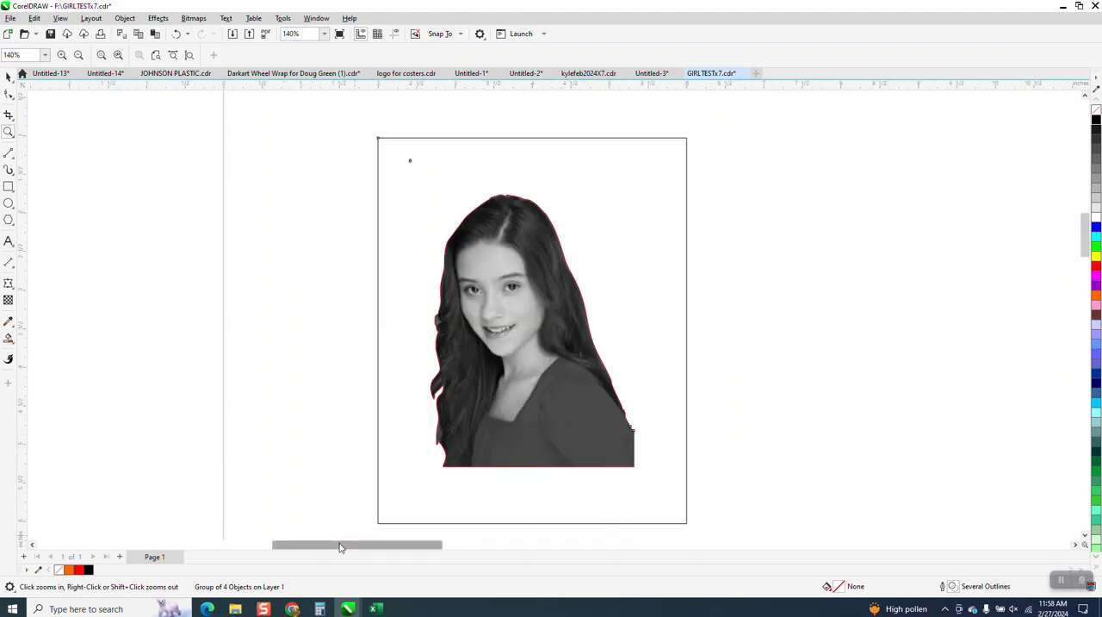